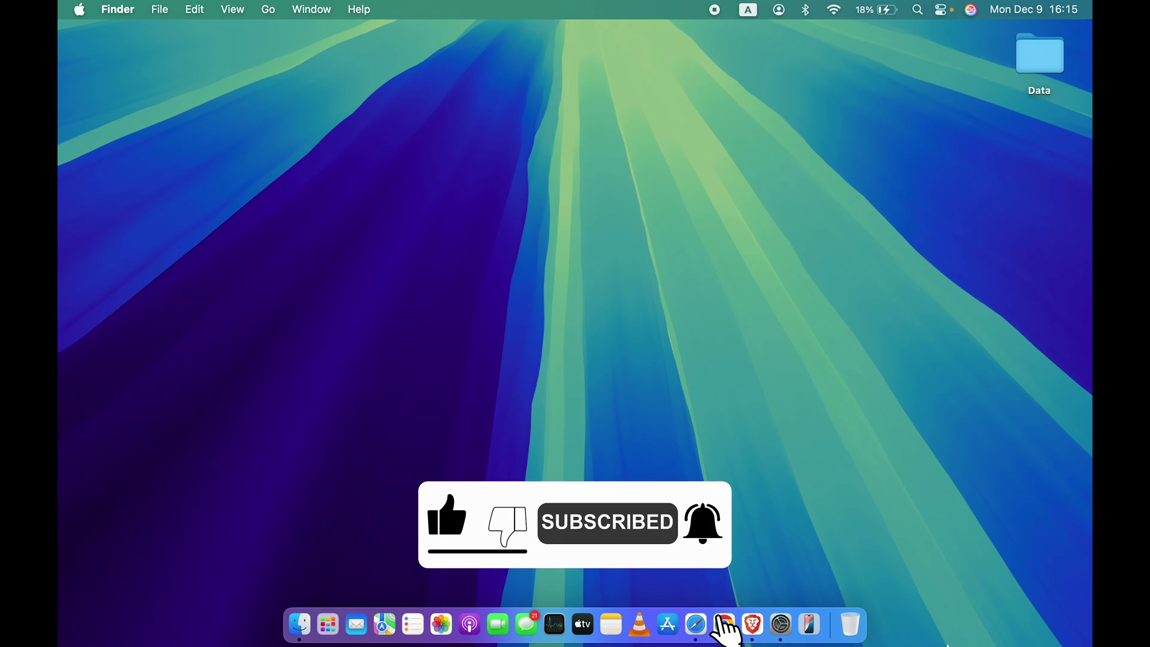
- Open System Settings from the Dock to its General page
{"action": "left_click", "coordinate": [782, 628]}
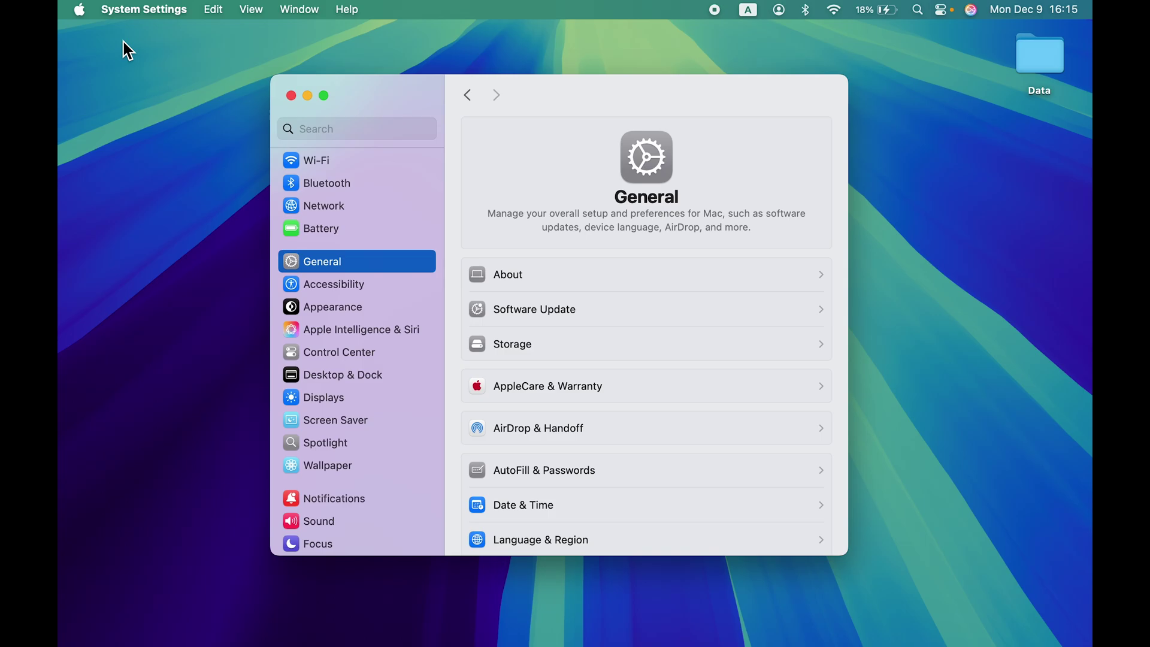
{"action": "left_click", "coordinate": [79, 9]}
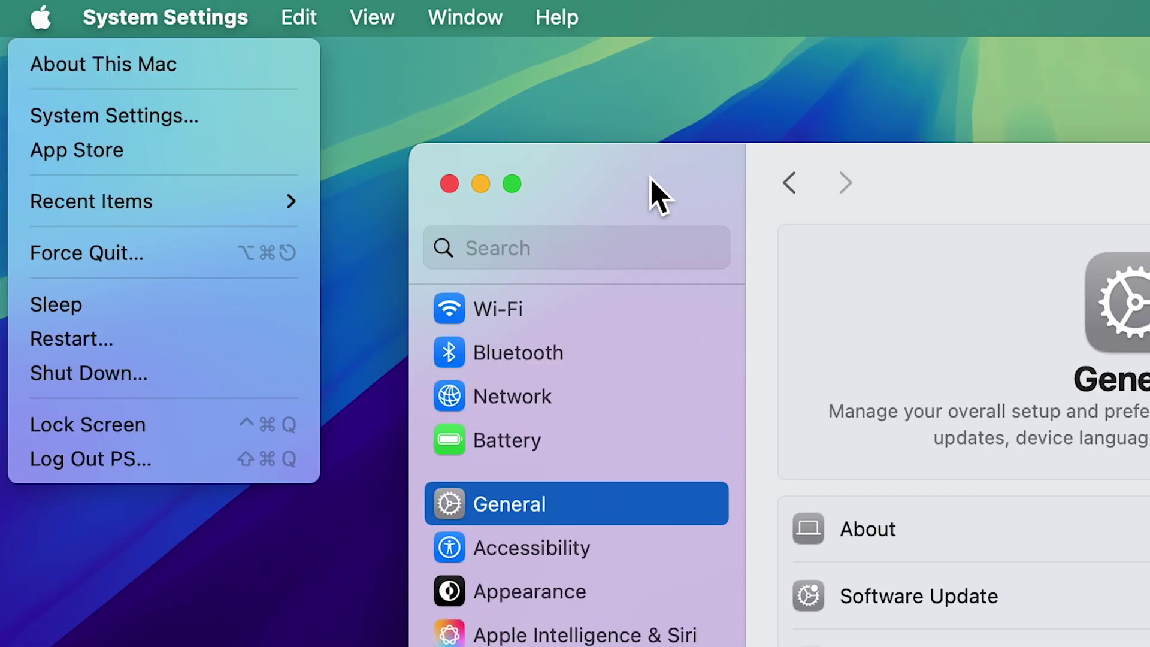
{"action": "left_click", "coordinate": [596, 517]}
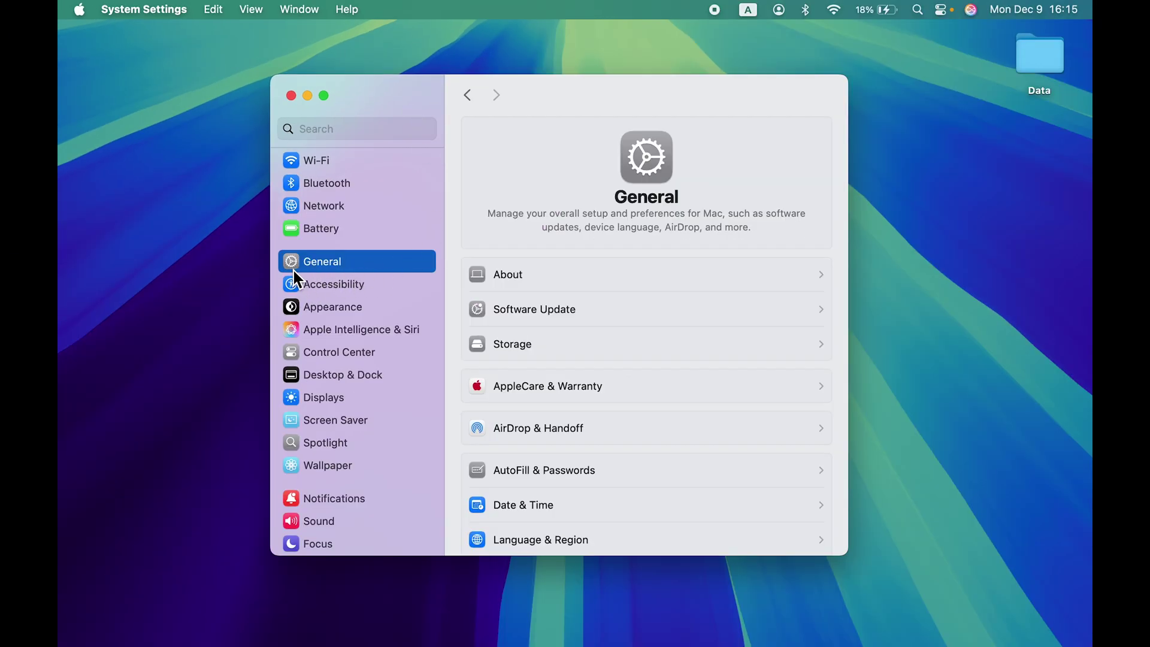
{"action": "left_click", "coordinate": [650, 310]}
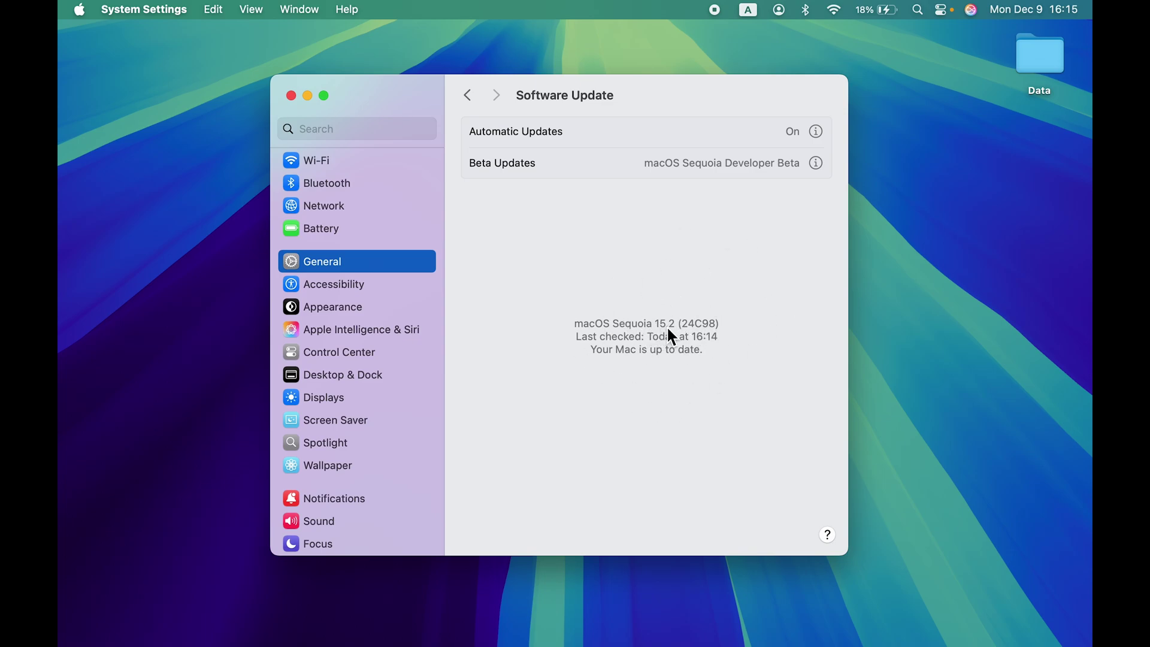
{"action": "left_click", "coordinate": [379, 265]}
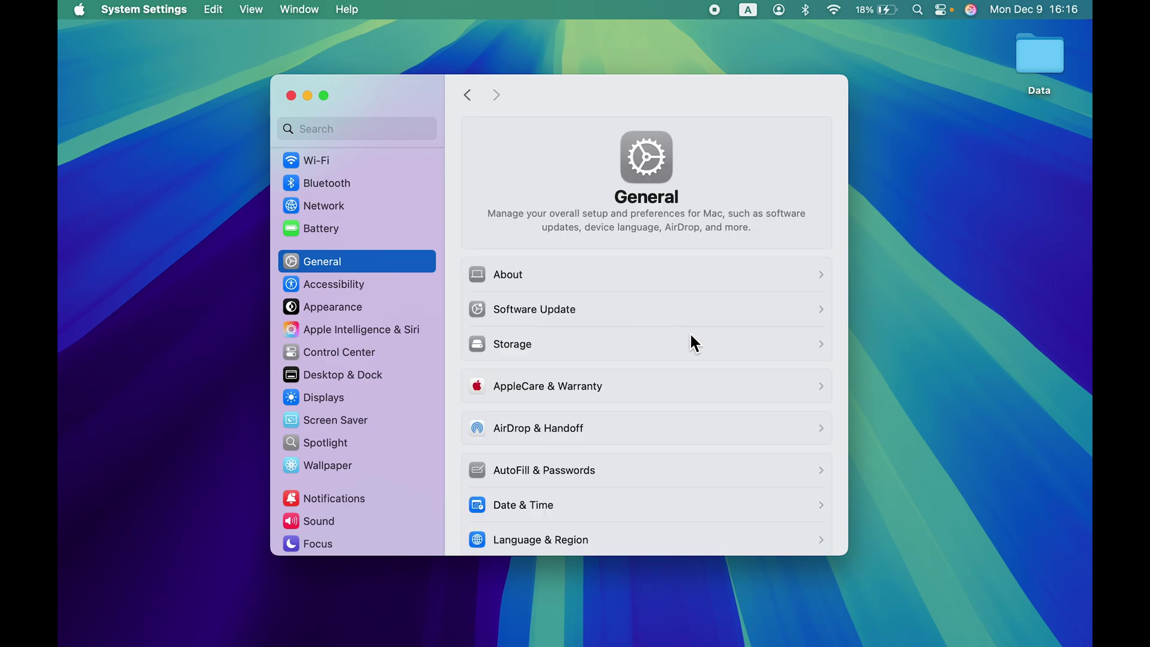
{"action": "scroll", "coordinate": [696, 344], "scroll_direction": "down", "scroll_amount": 5}
- Check the Language & Region and Apple Intelligence & Siri settings, then quit System Settings
{"action": "left_click", "coordinate": [667, 372]}
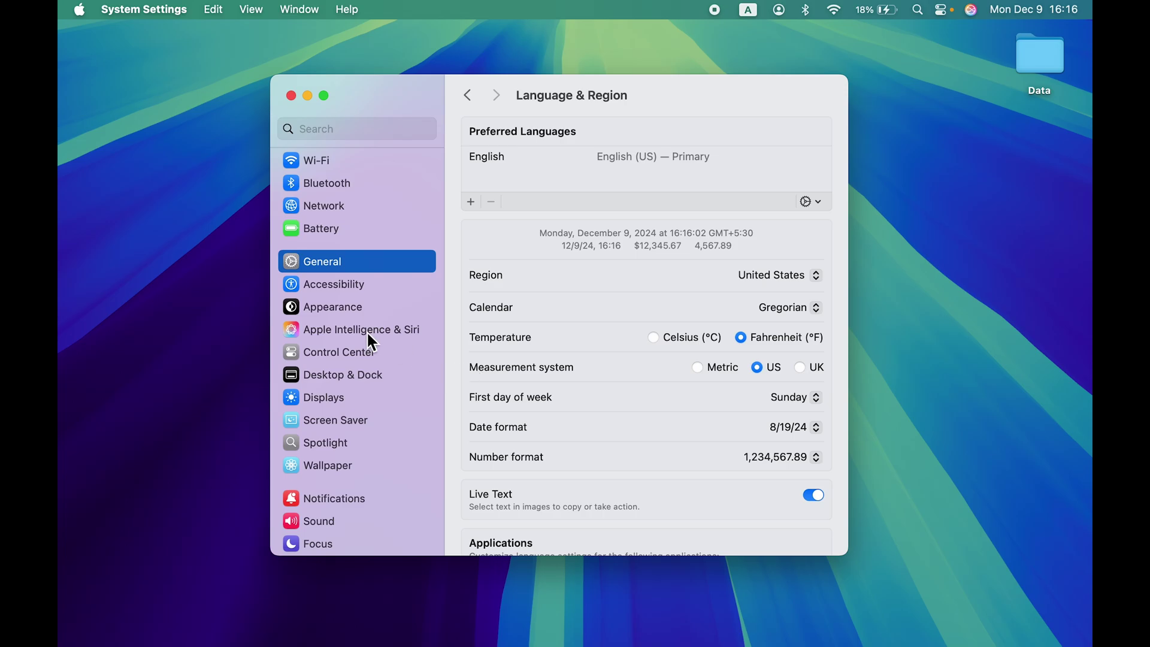
{"action": "left_click", "coordinate": [344, 329]}
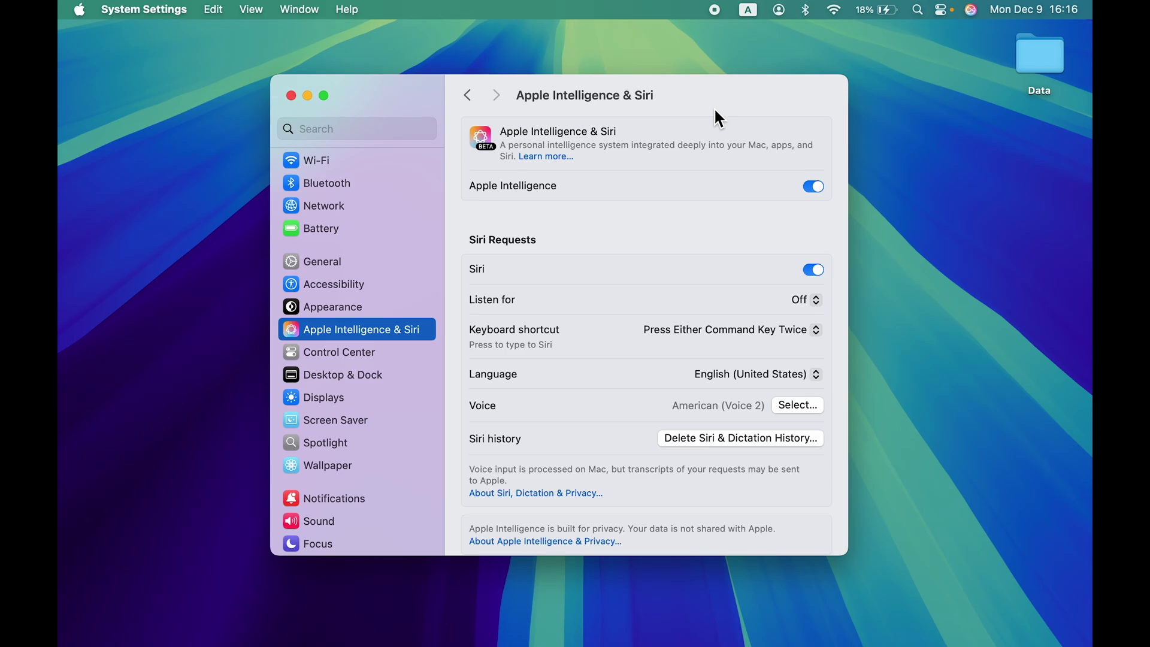
{"action": "key", "text": "super+q"}
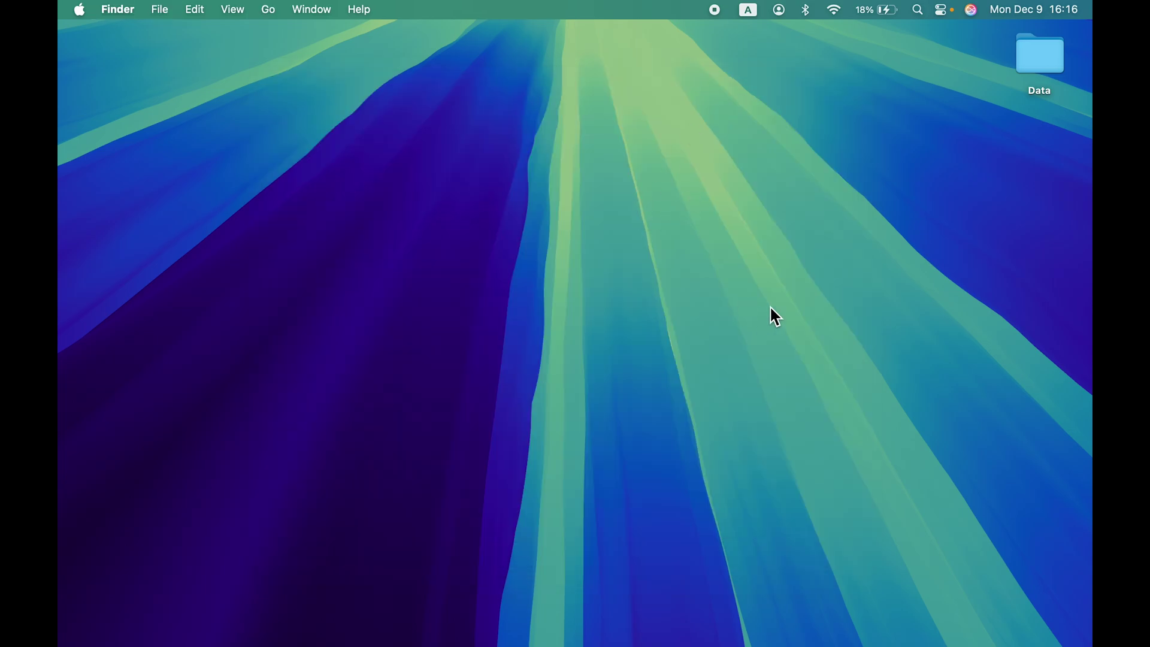
- Launch Image Playground from Launchpad
{"action": "key", "text": "F4"}
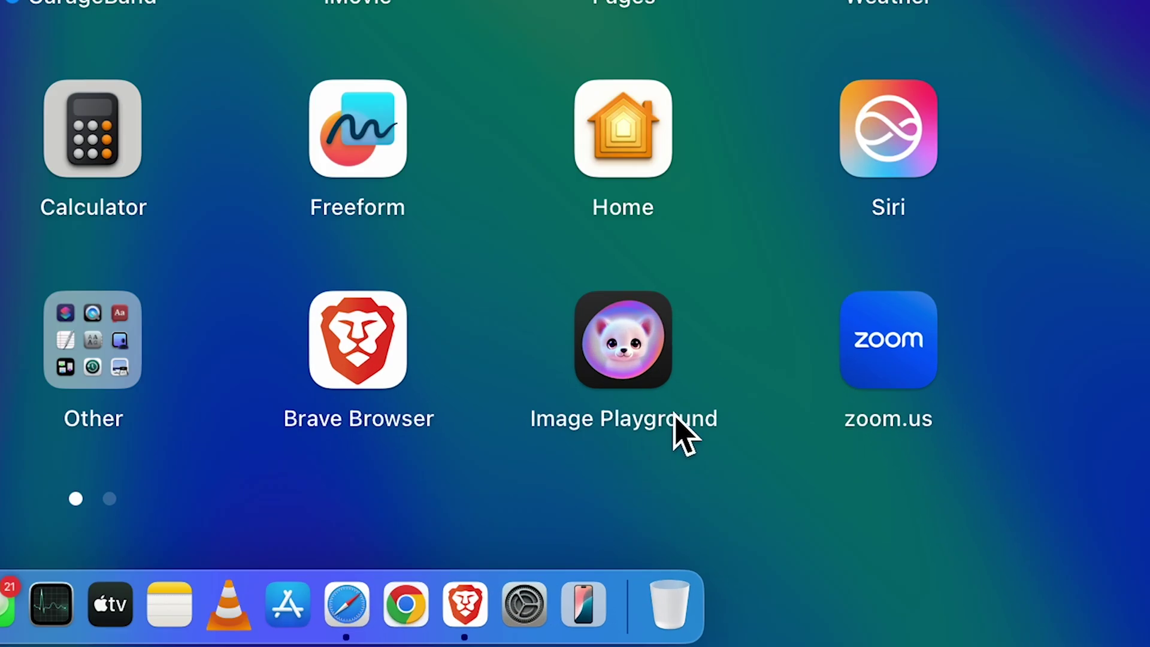
{"action": "left_click", "coordinate": [623, 346]}
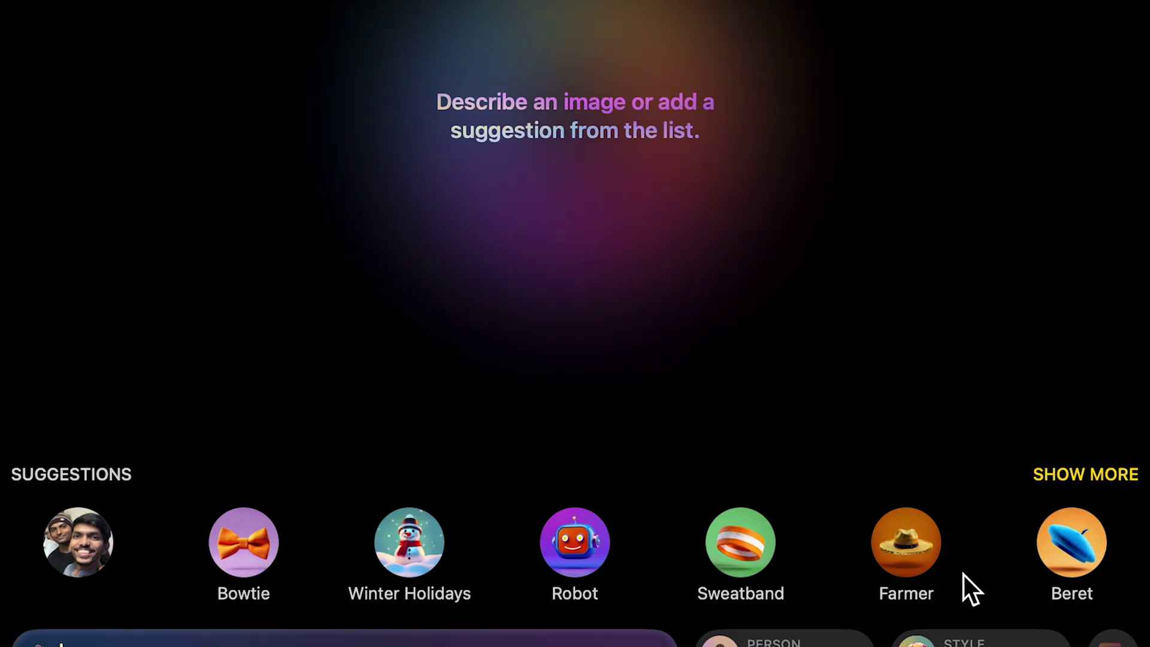
{"action": "left_click", "coordinate": [1086, 474]}
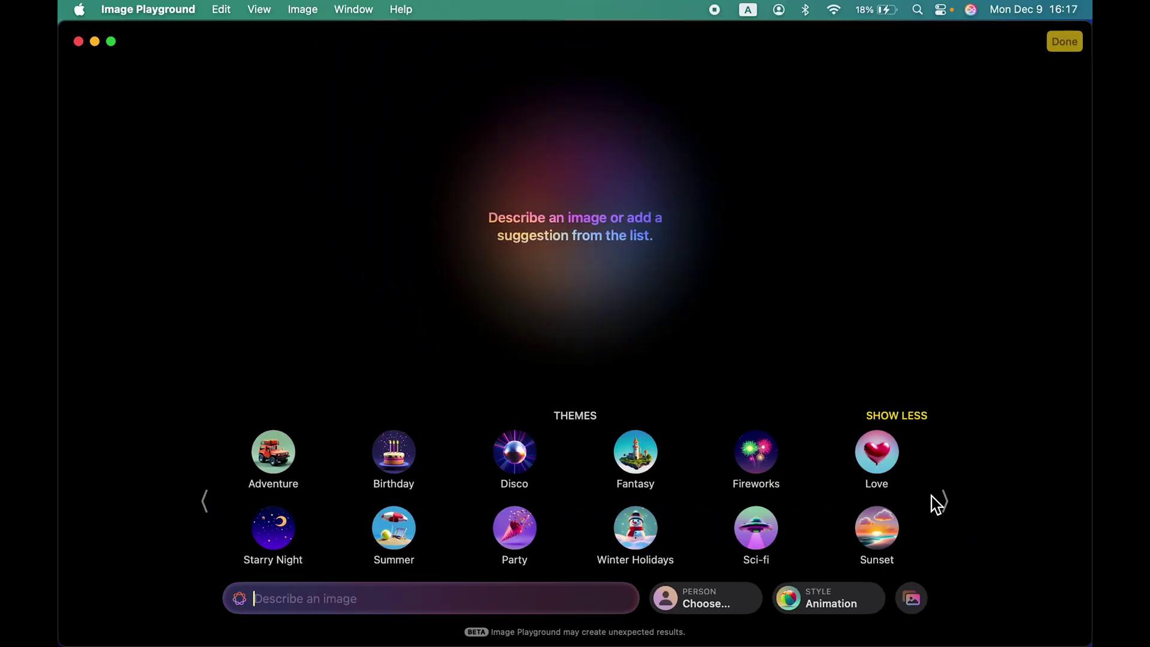
{"action": "left_click", "coordinate": [953, 508]}
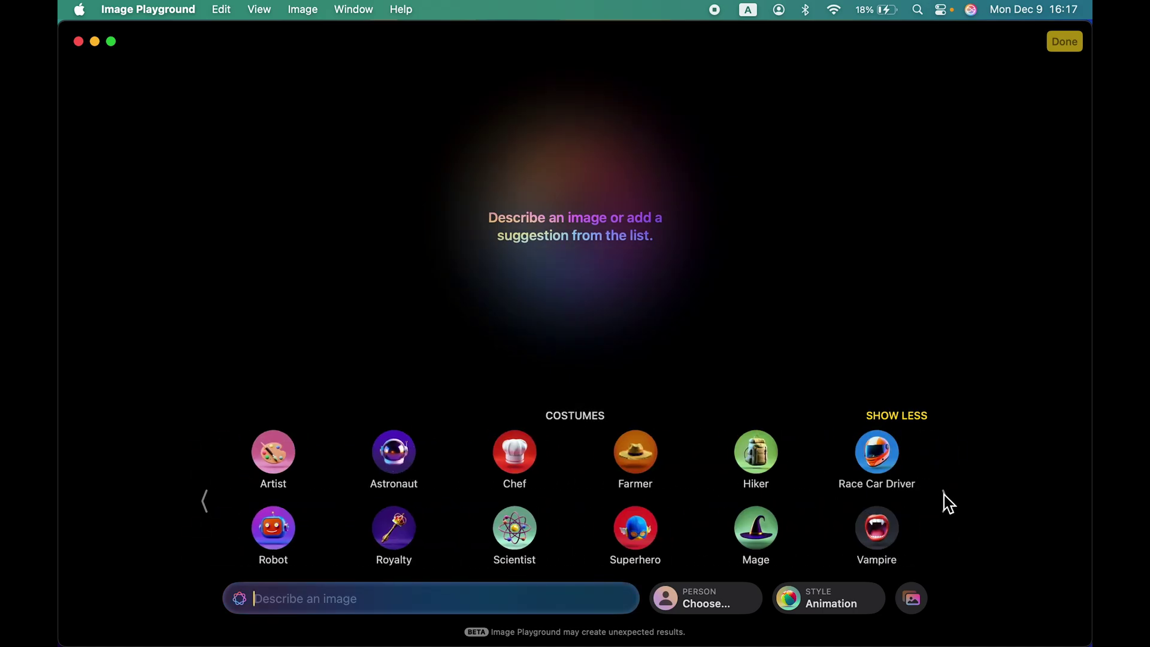
{"action": "left_click", "coordinate": [944, 498]}
{"action": "left_click", "coordinate": [945, 501]}
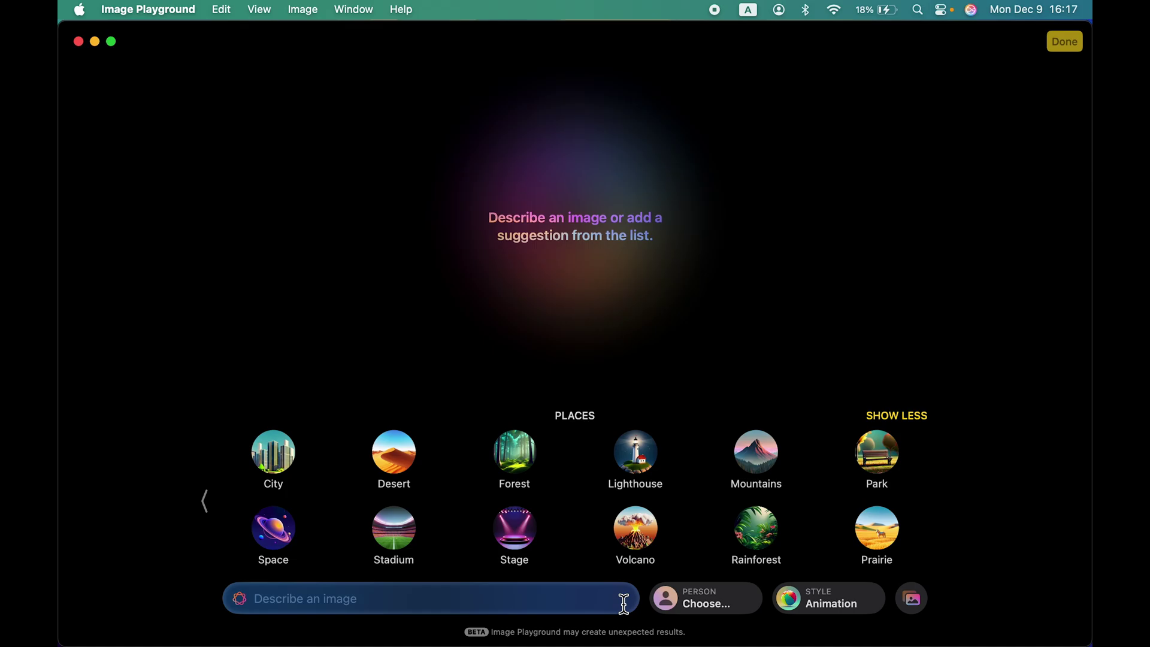
{"action": "left_click", "coordinate": [208, 505]}
{"action": "left_click", "coordinate": [209, 504]}
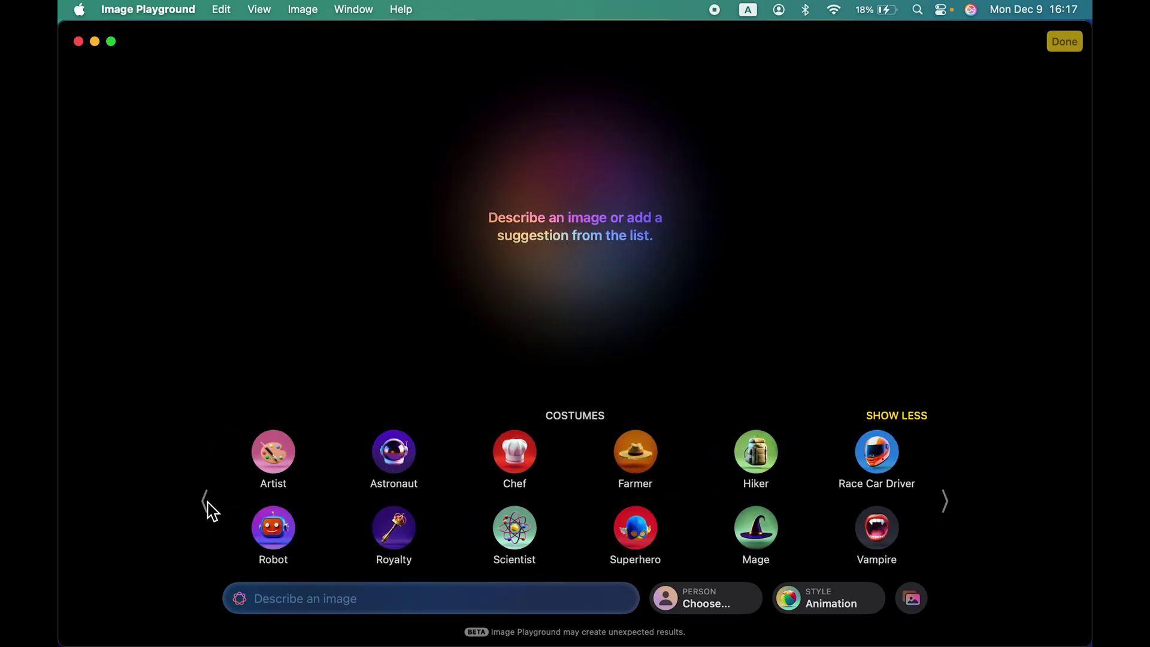
{"action": "left_click", "coordinate": [208, 505]}
{"action": "left_click", "coordinate": [209, 504]}
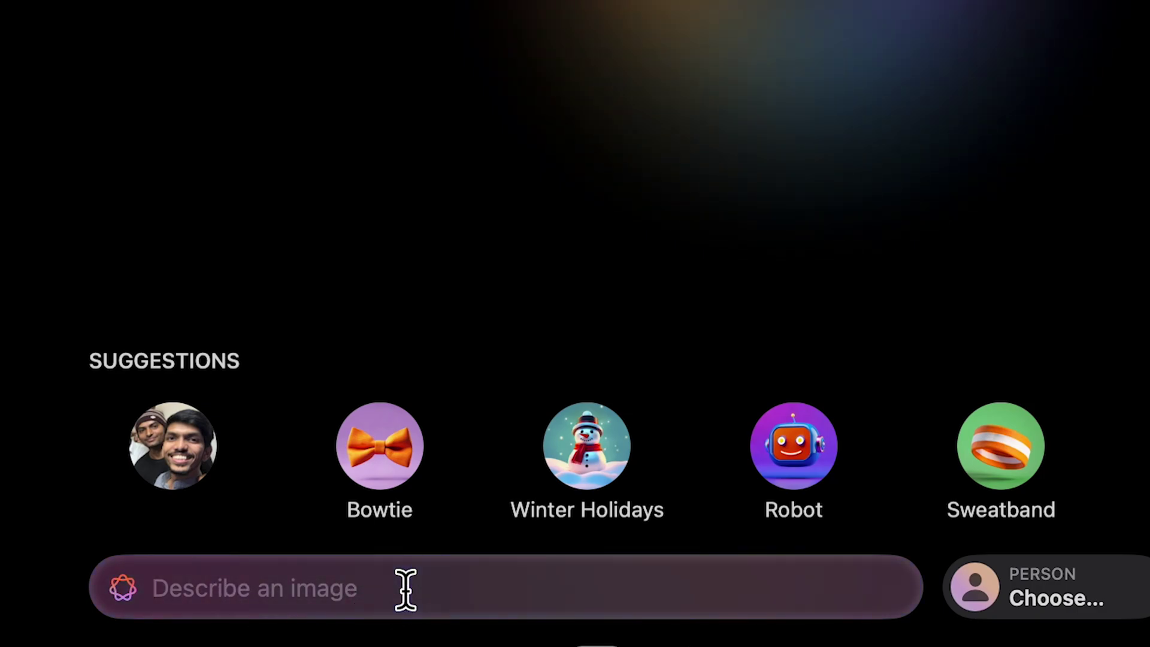
- Generate an image from the prompt 'dog with robotic arms'
{"action": "type", "text": "do"}
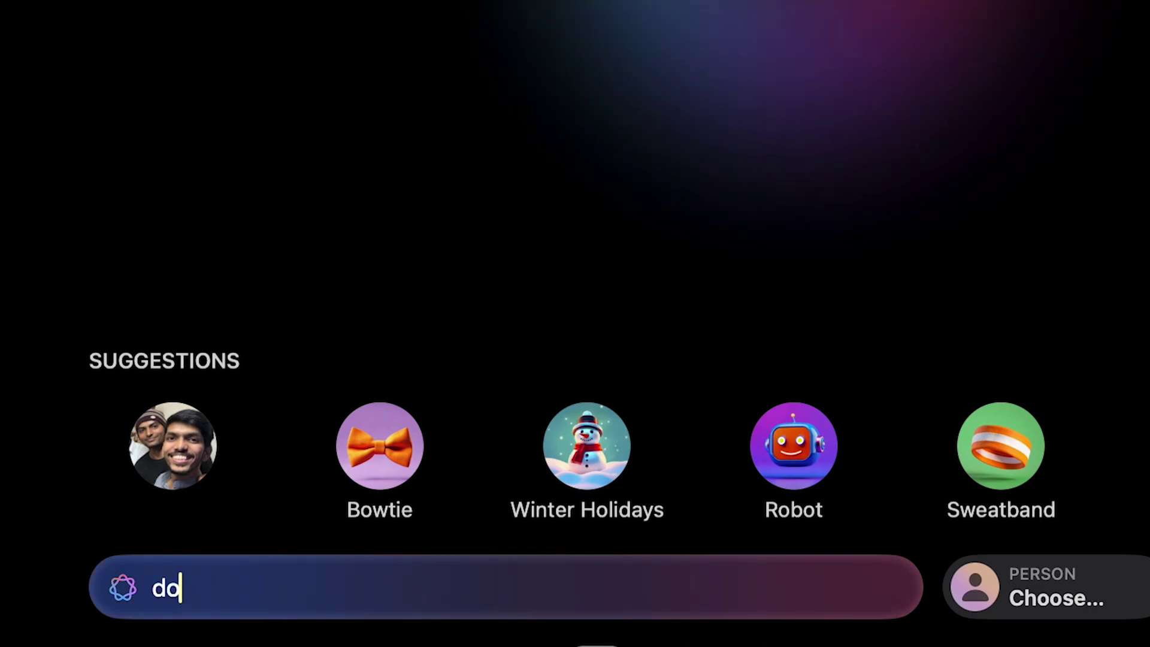
{"action": "type", "text": "g with r"}
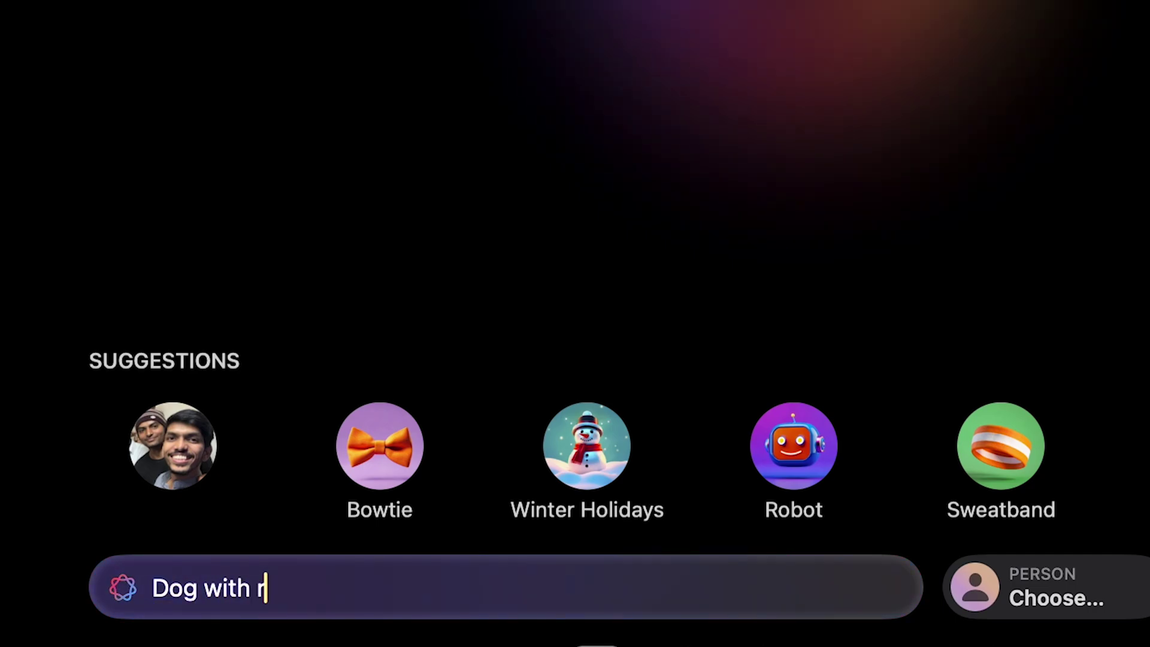
{"action": "type", "text": "obotic arm"}
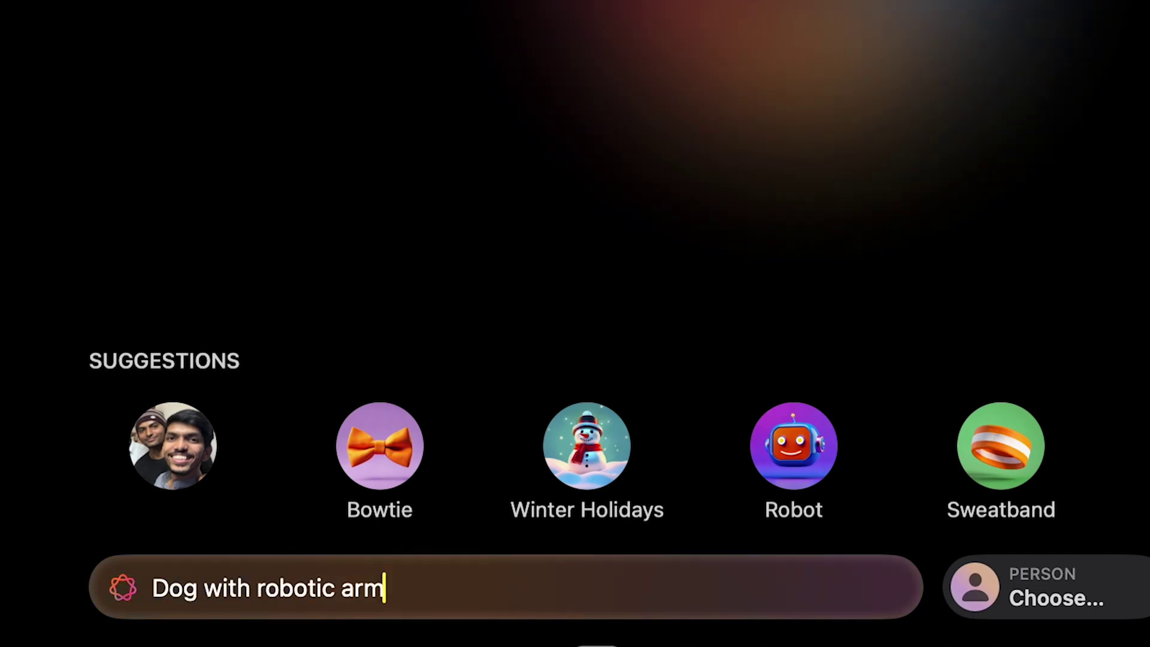
{"action": "type", "text": "s"}
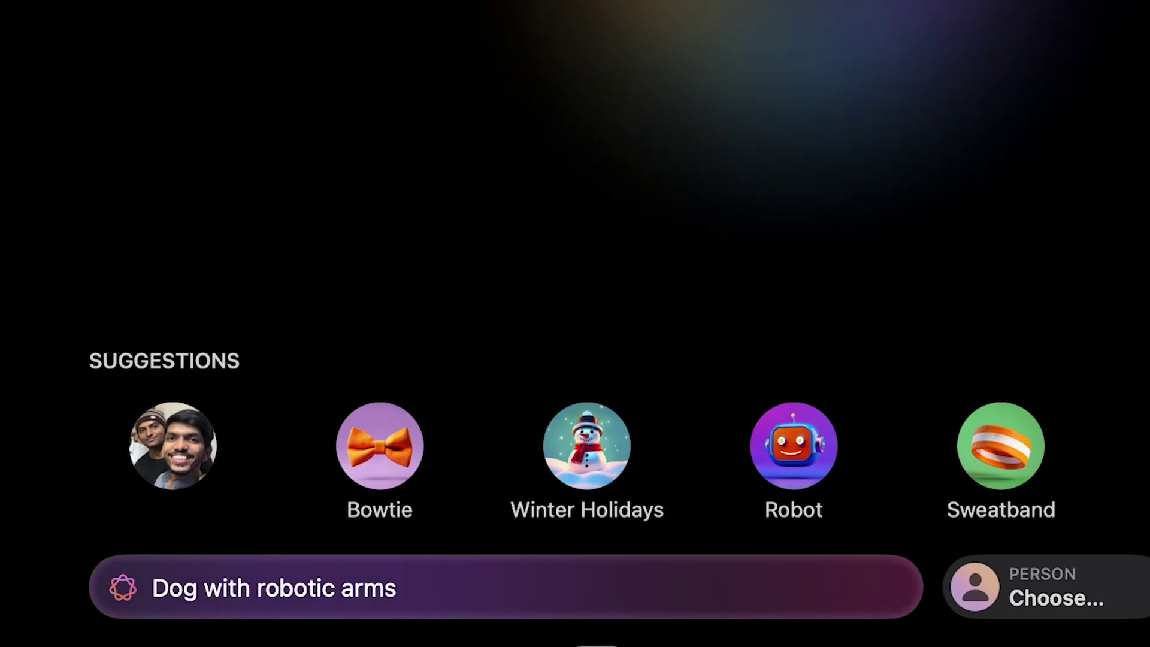
{"action": "key", "text": "Return"}
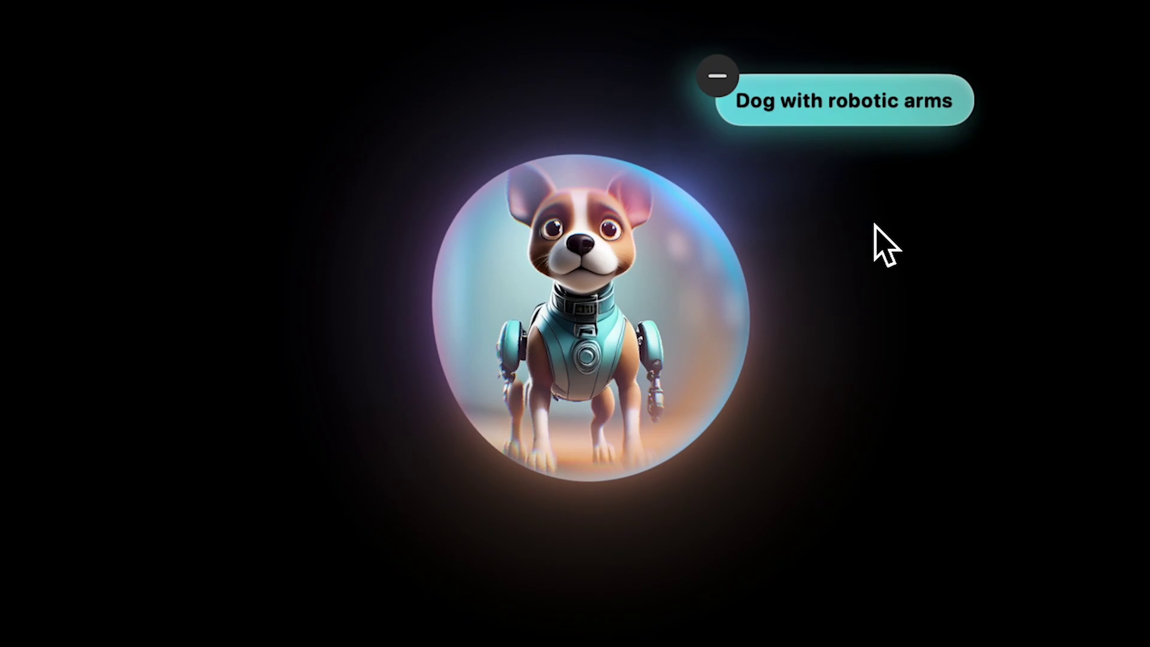
- View the dog image full size, browse its five variations, and return to the prompt screen
{"action": "left_click", "coordinate": [599, 462]}
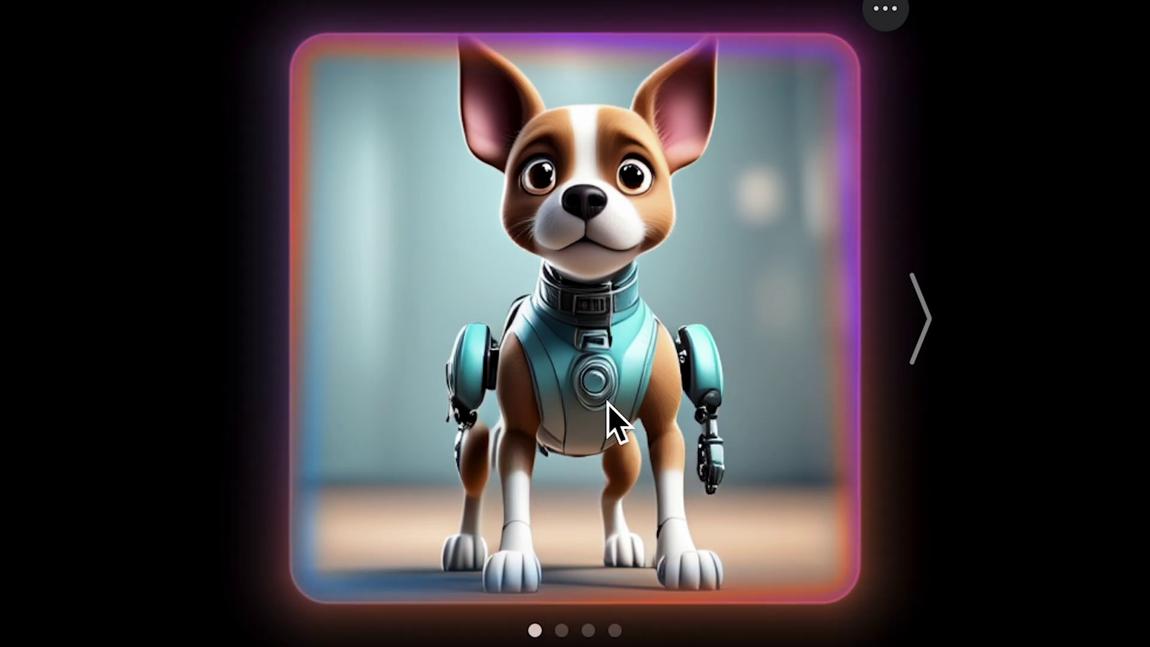
{"action": "left_click", "coordinate": [932, 324]}
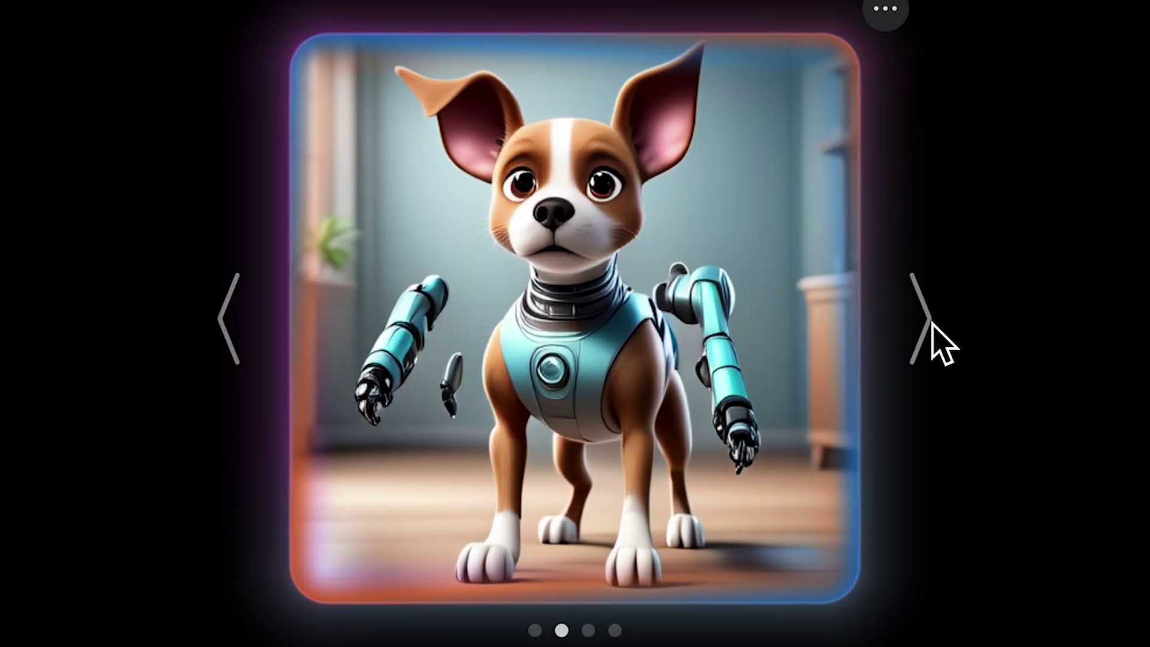
{"action": "left_click", "coordinate": [934, 325]}
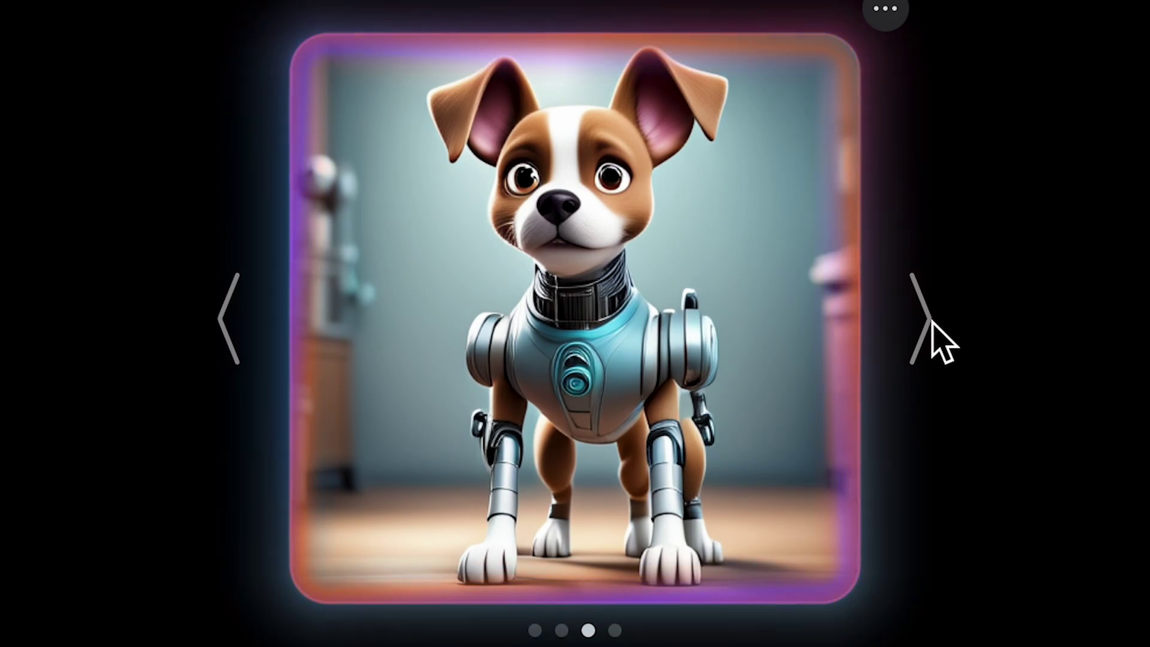
{"action": "left_click", "coordinate": [933, 325]}
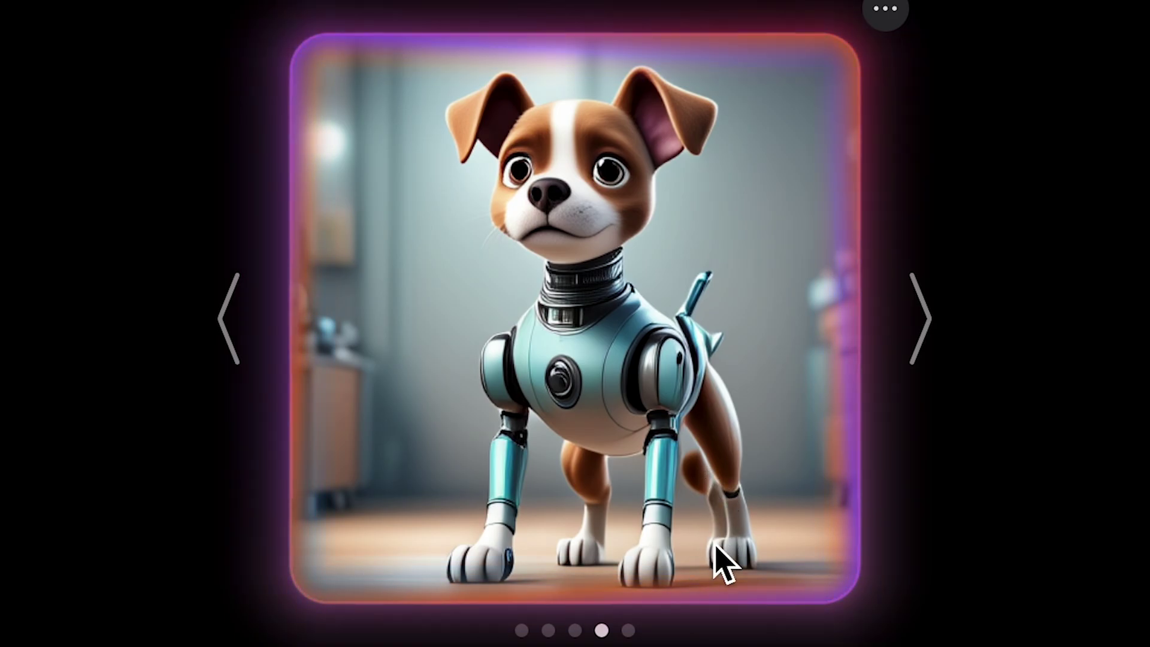
{"action": "left_click", "coordinate": [919, 330]}
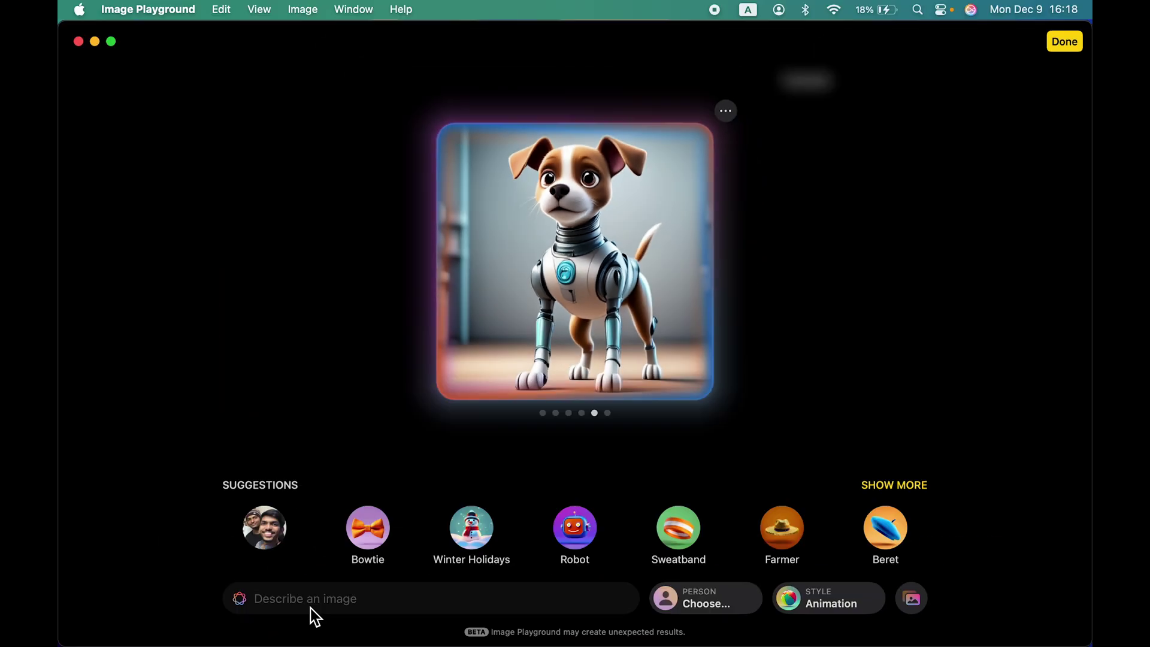
{"action": "left_click", "coordinate": [578, 242]}
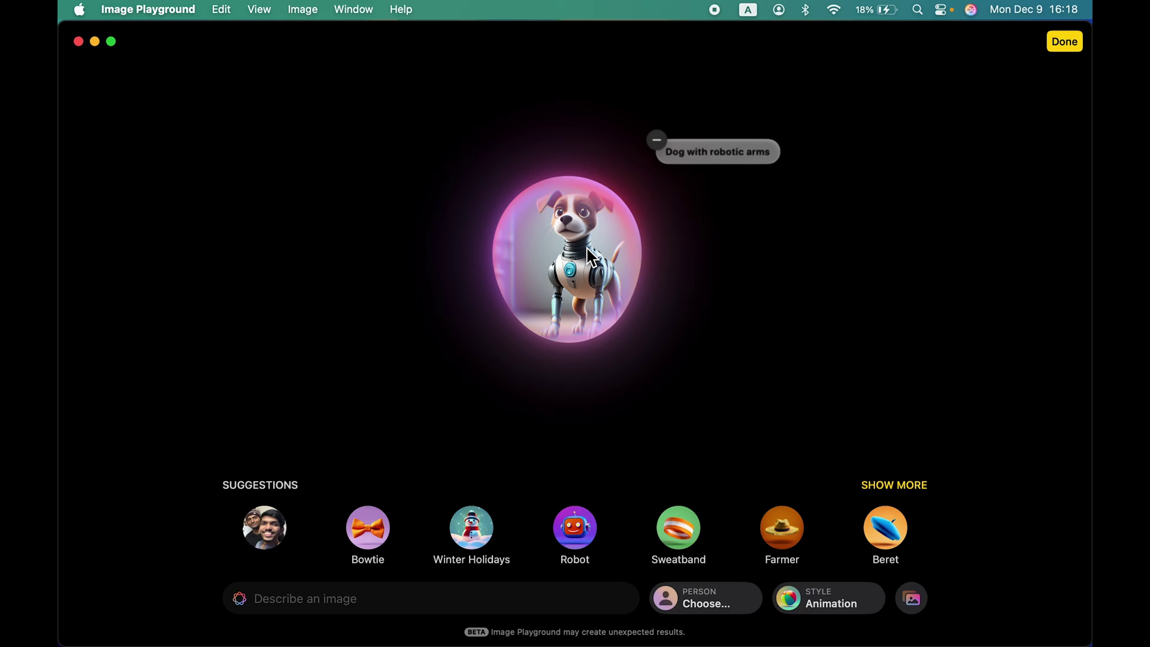
- Replace the dog concept with the prompt 'Lion with robotic arms' and generate it
{"action": "left_click", "coordinate": [705, 158]}
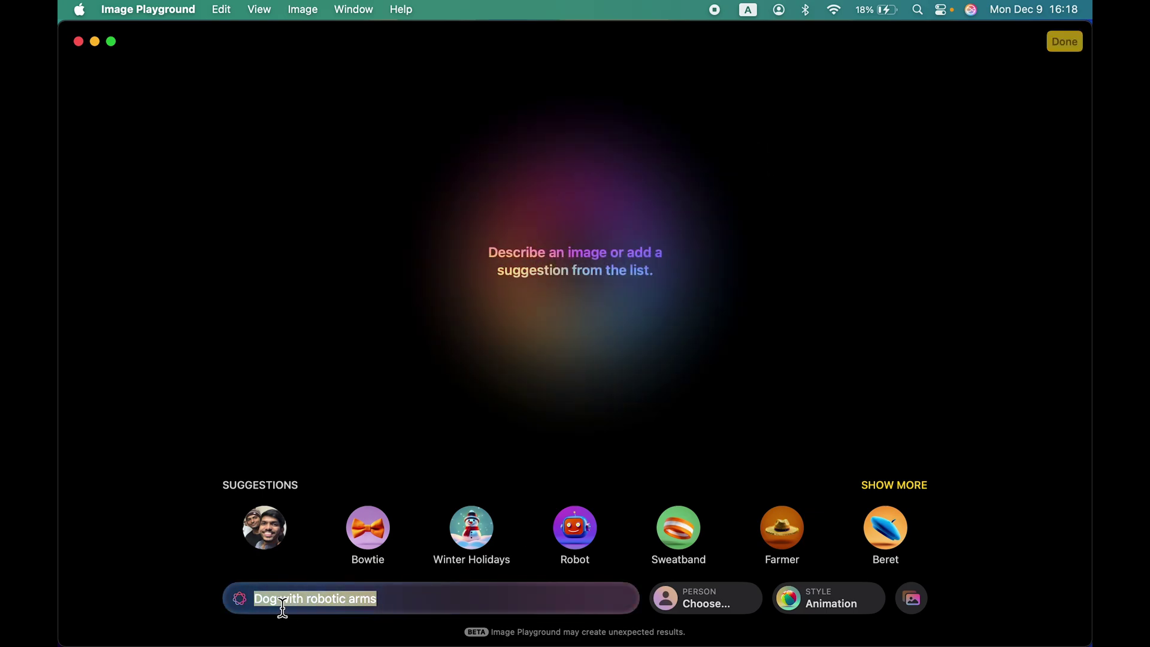
{"action": "left_click", "coordinate": [388, 599]}
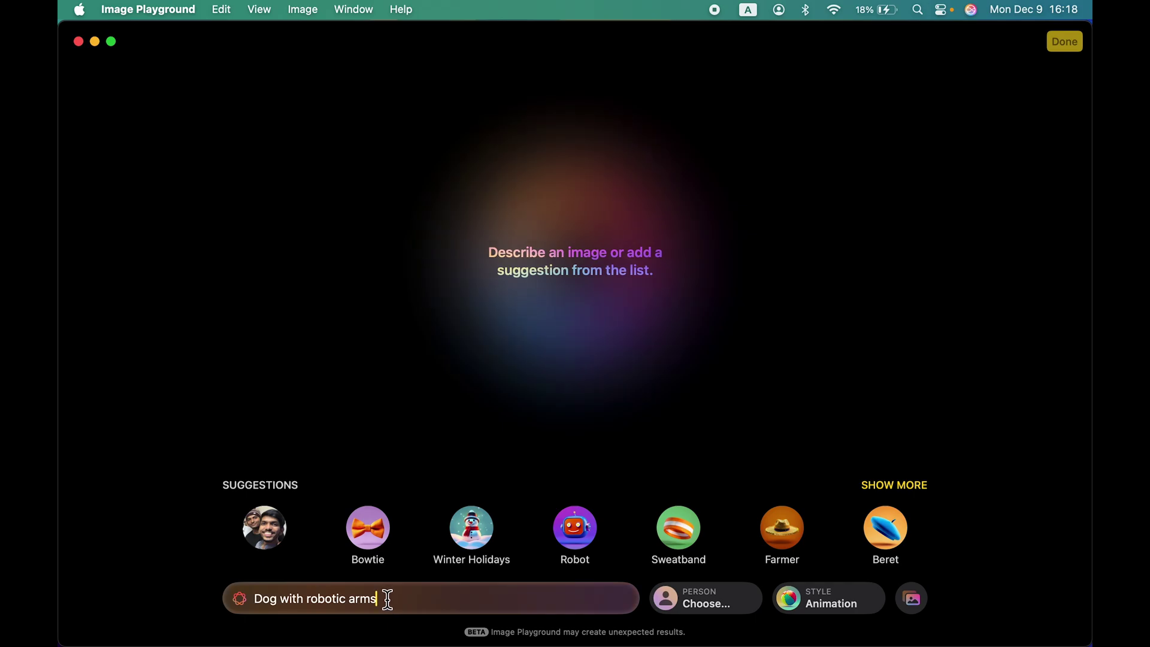
{"action": "key", "text": "BackSpace"}
{"action": "key", "text": "BackSpace"}
{"action": "key", "text": "BackSpace"}
{"action": "key", "text": "BackSpace"}
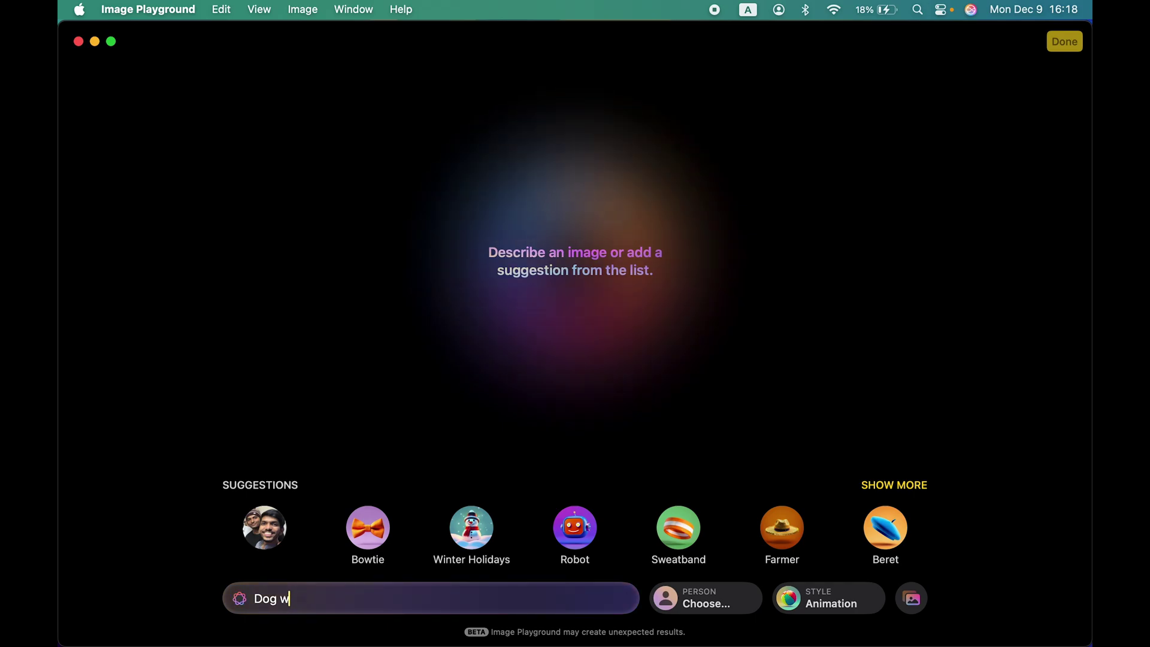
{"action": "key", "text": "BackSpace"}
{"action": "key", "text": "BackSpace"}
{"action": "key", "text": "BackSpace"}
{"action": "key", "text": "BackSpace"}
{"action": "key", "text": "BackSpace"}
{"action": "type", "text": "Lid"}
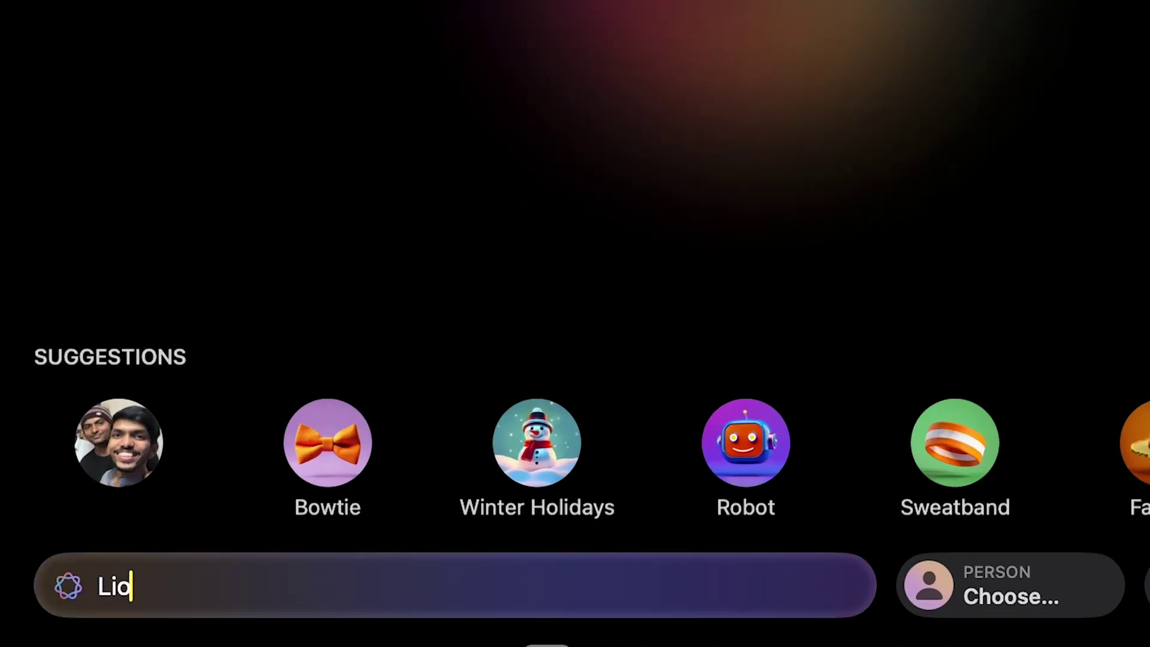
{"action": "type", "text": "n with "}
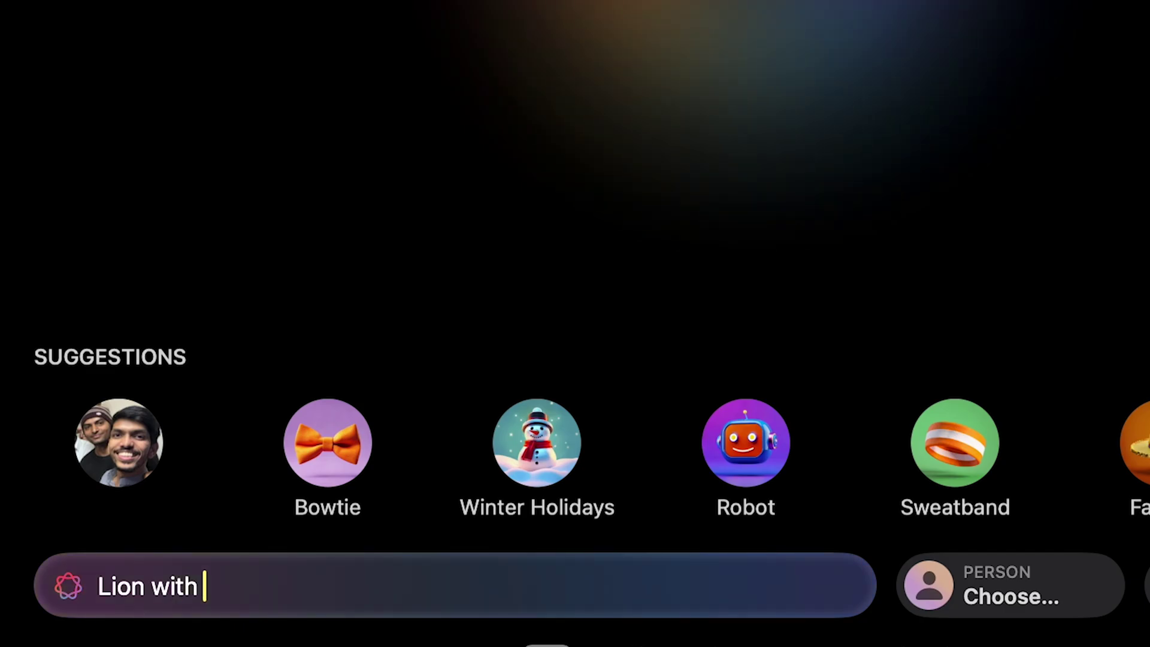
{"action": "type", "text": "robotic arms"}
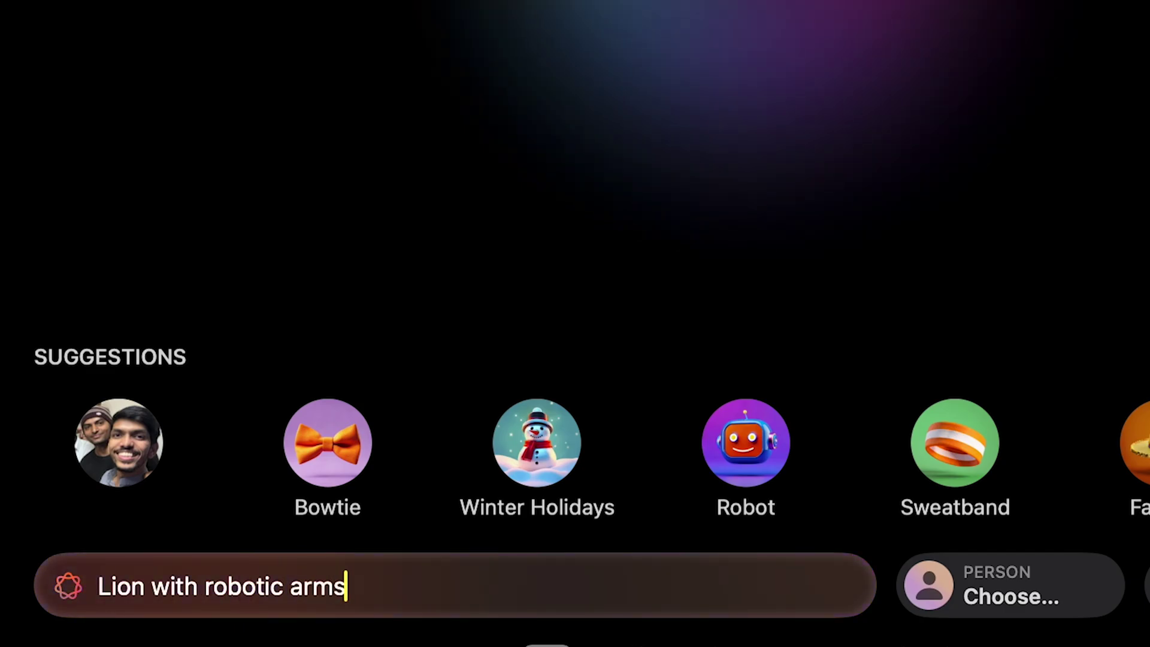
{"action": "key", "text": "Return"}
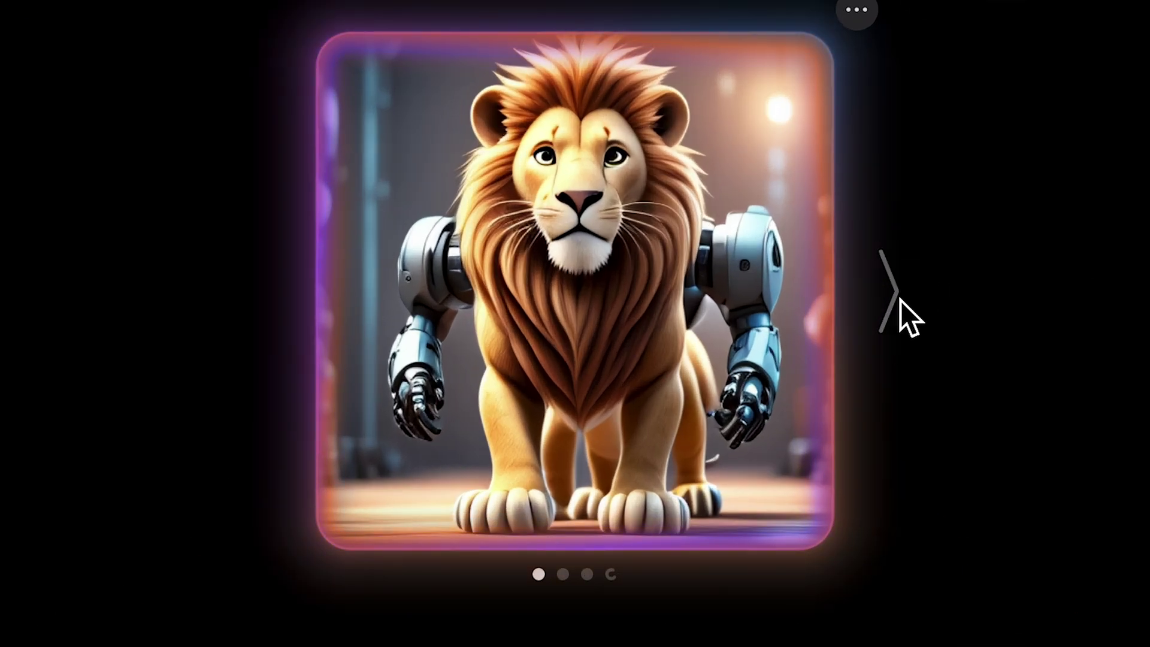
- Browse the lion variations and settle on the second one
{"action": "left_click", "coordinate": [746, 266]}
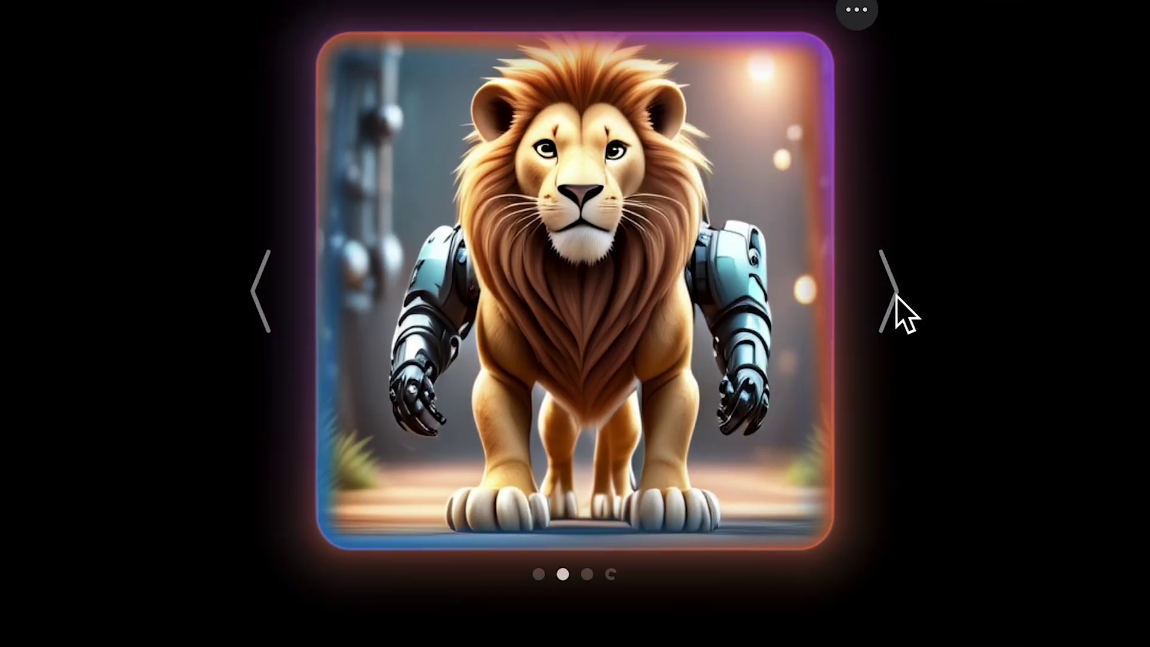
{"action": "left_click", "coordinate": [897, 296]}
{"action": "left_click", "coordinate": [262, 297]}
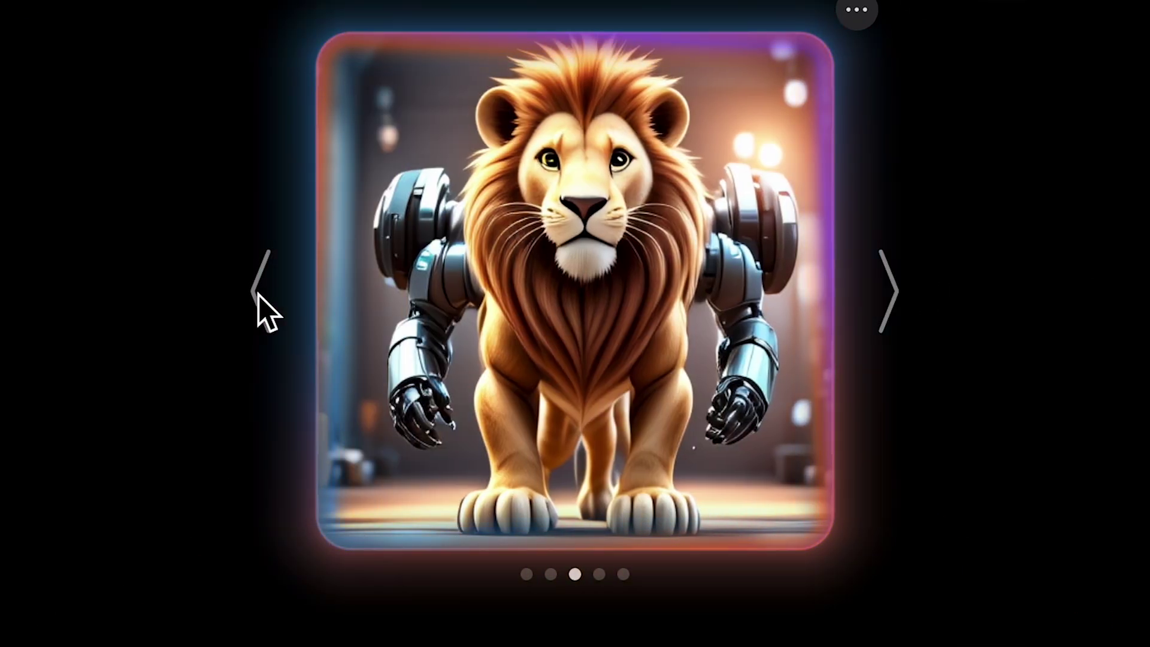
{"action": "left_click", "coordinate": [260, 295]}
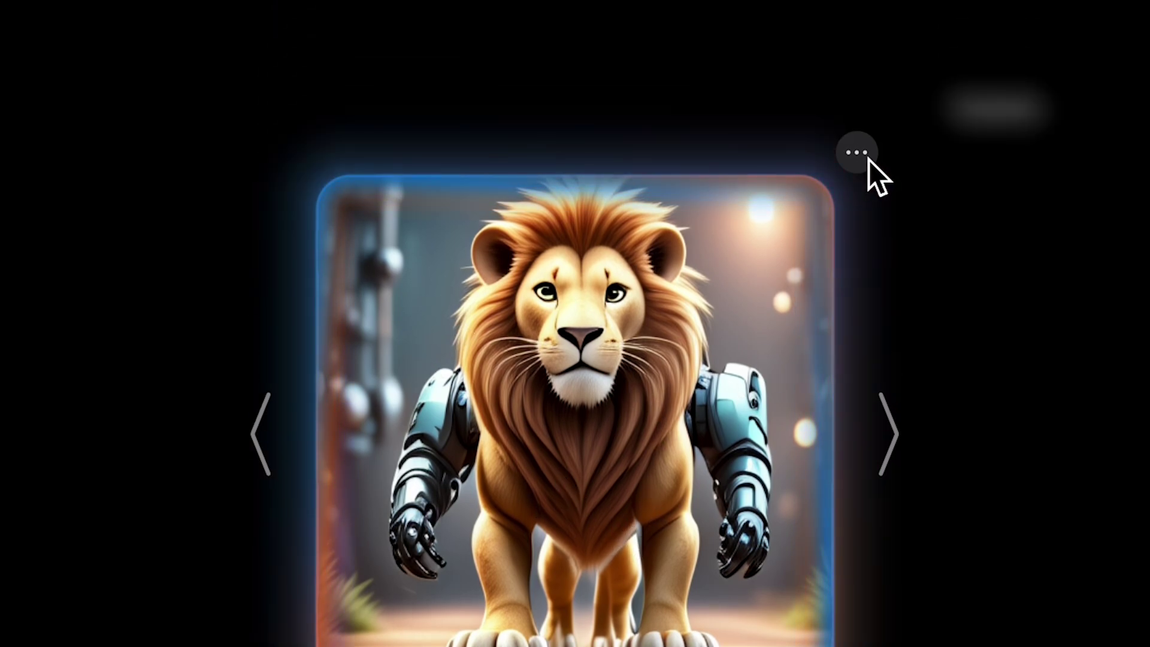
- Save the lion image from the ••• menu and remove the Lion with robotic arms concept
{"action": "left_click", "coordinate": [864, 10]}
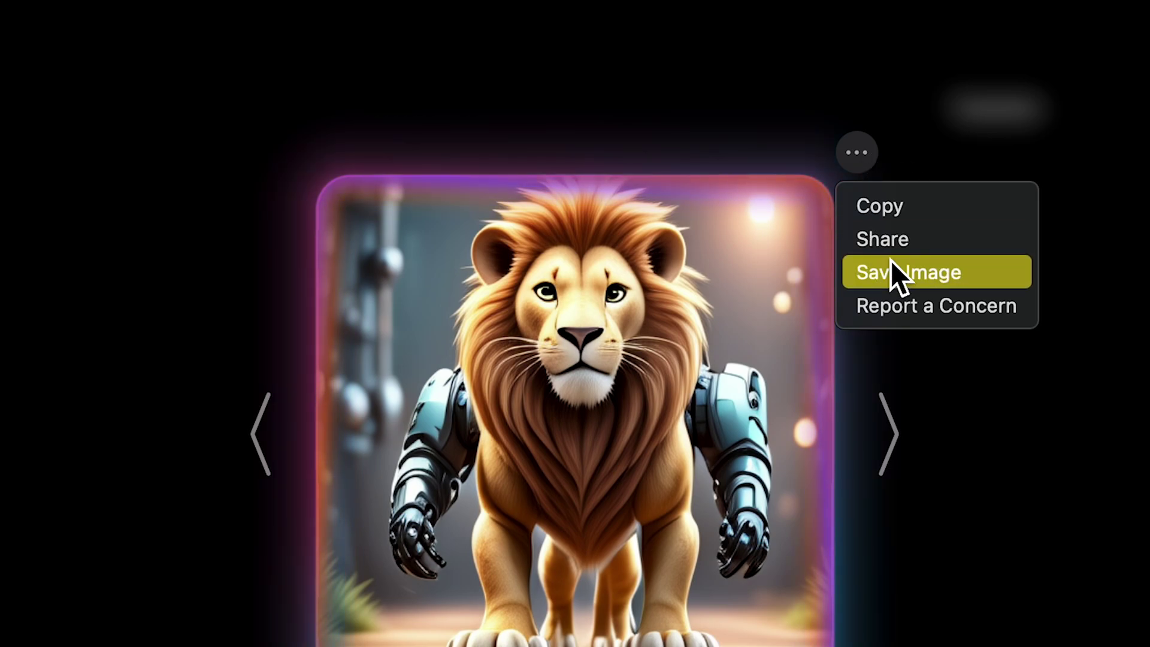
{"action": "left_click", "coordinate": [900, 275]}
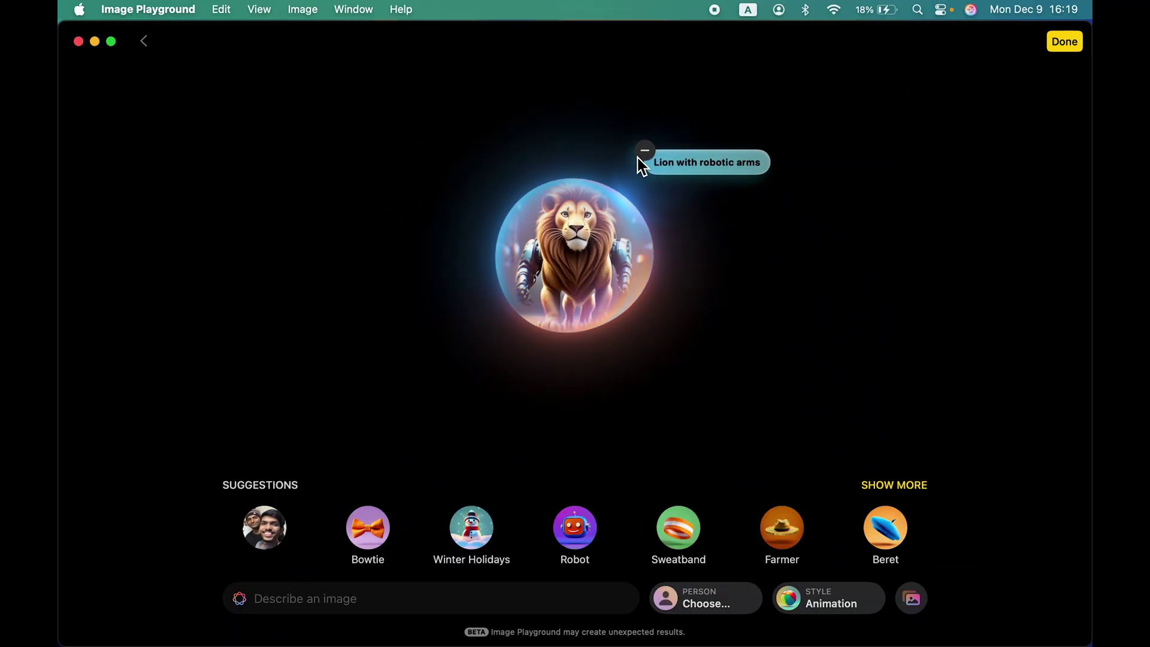
{"action": "left_click", "coordinate": [648, 153]}
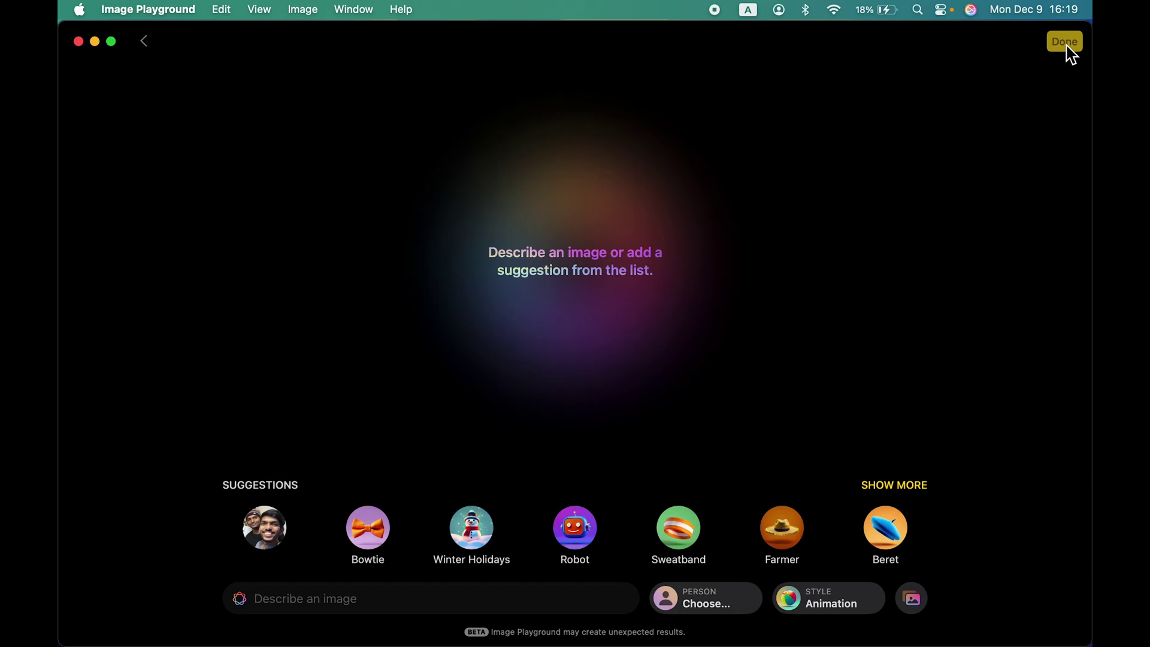
- Quit Image Playground and relaunch it from Launchpad
{"action": "key", "text": "super+q"}
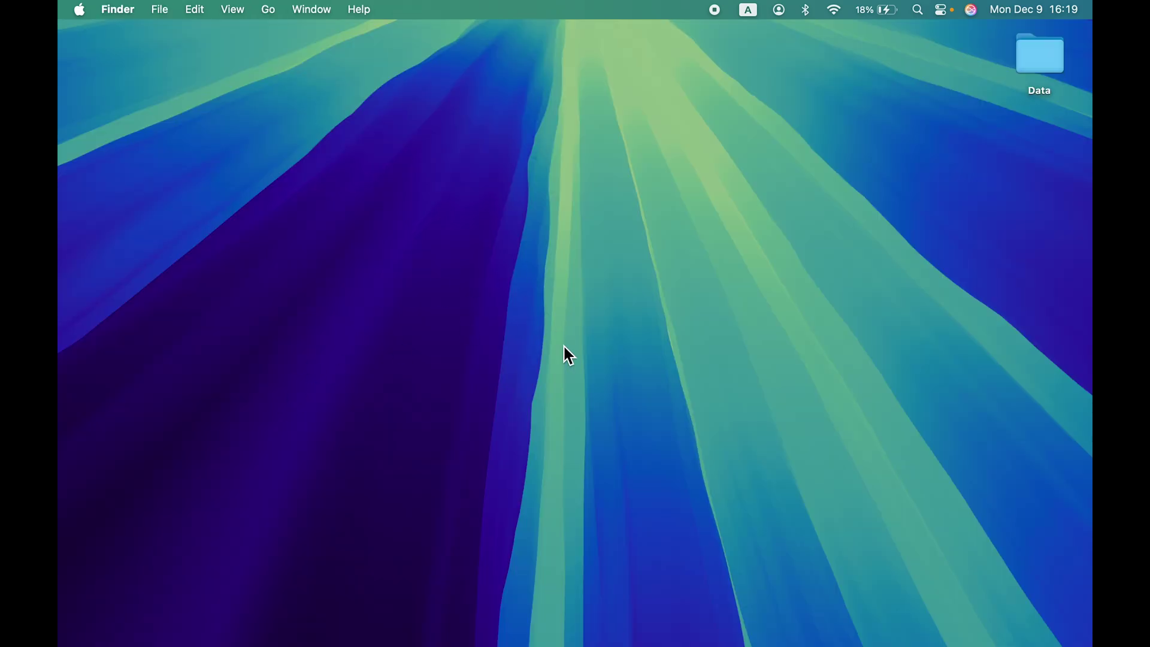
{"action": "key", "text": "F4"}
{"action": "left_click", "coordinate": [829, 495]}
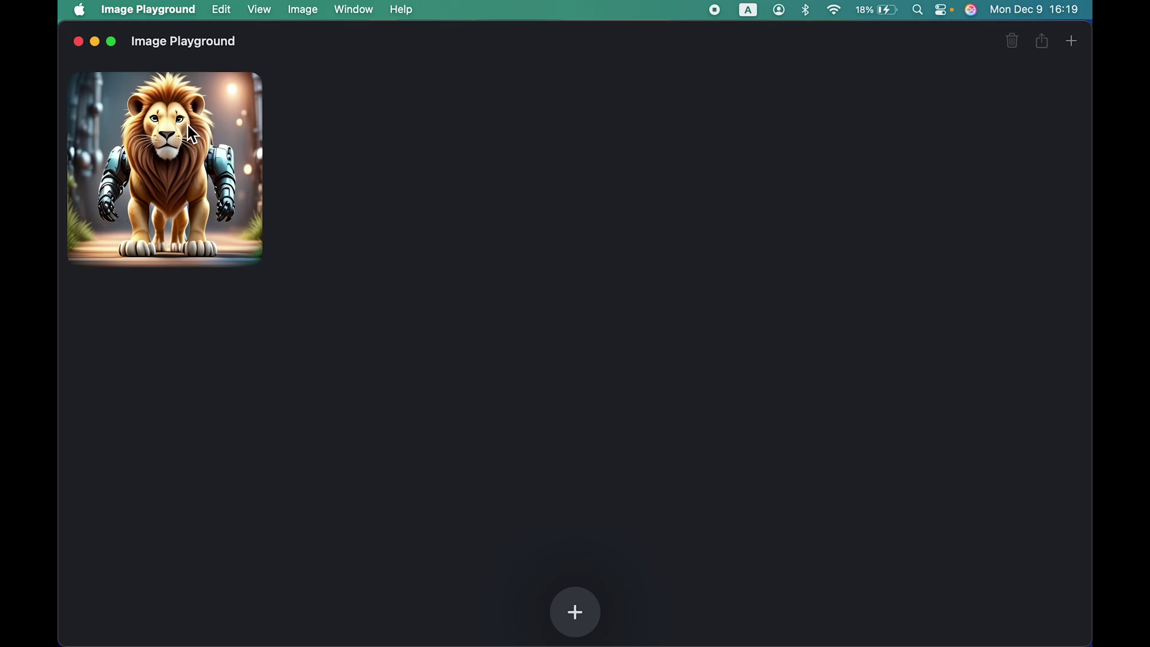
- Start a new image with the description 'Man on beach'
{"action": "left_click", "coordinate": [589, 627]}
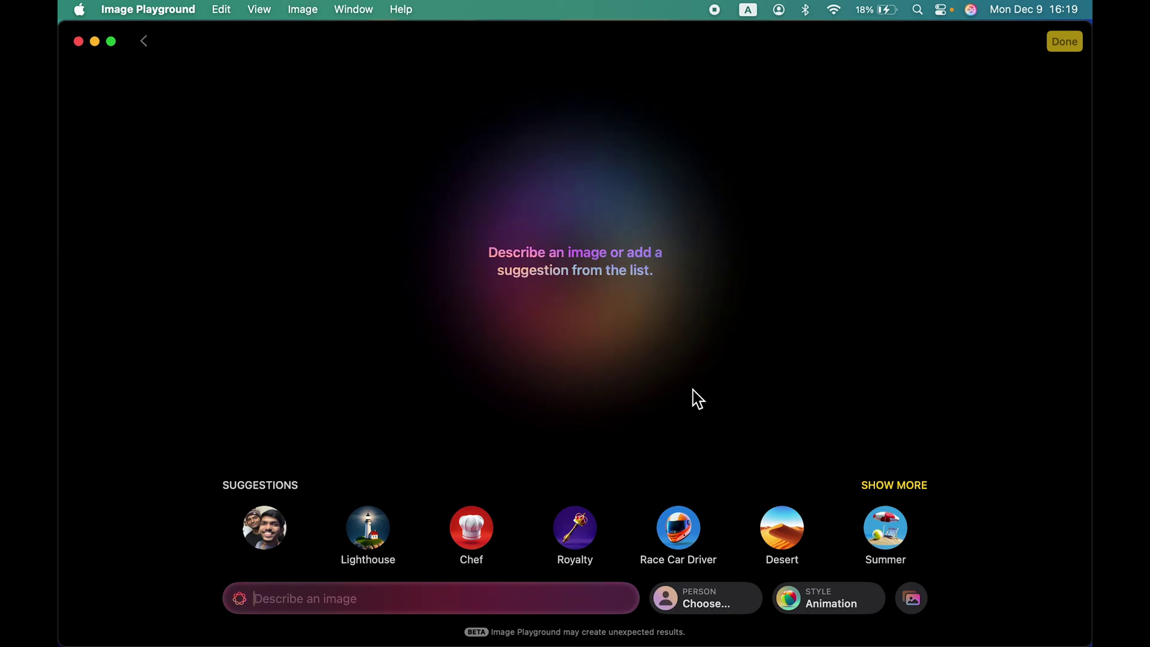
{"action": "left_click", "coordinate": [354, 607]}
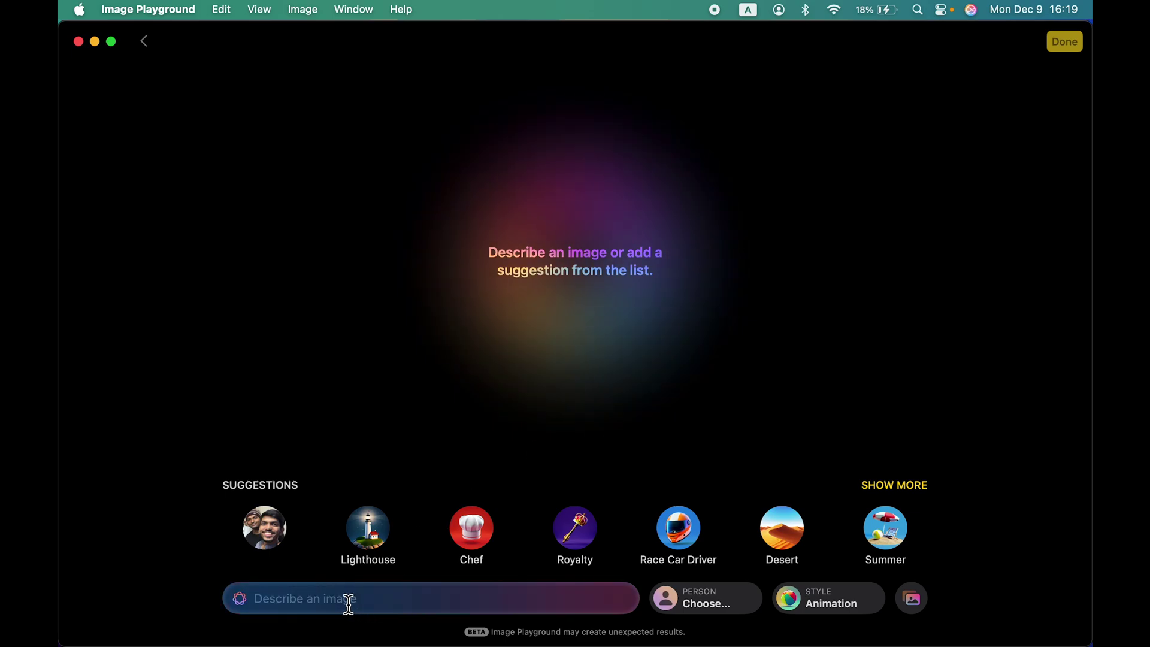
{"action": "type", "text": "Yo"}
{"action": "key", "text": "BackSpace"}
{"action": "key", "text": "BackSpace"}
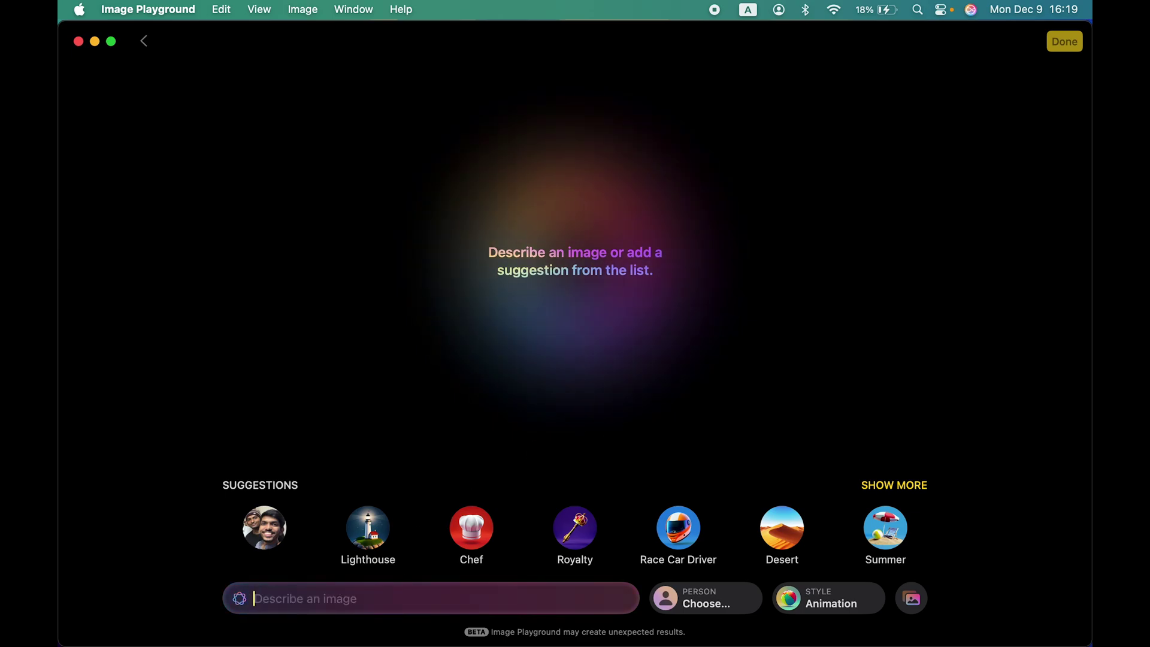
{"action": "type", "text": "Man on beach"}
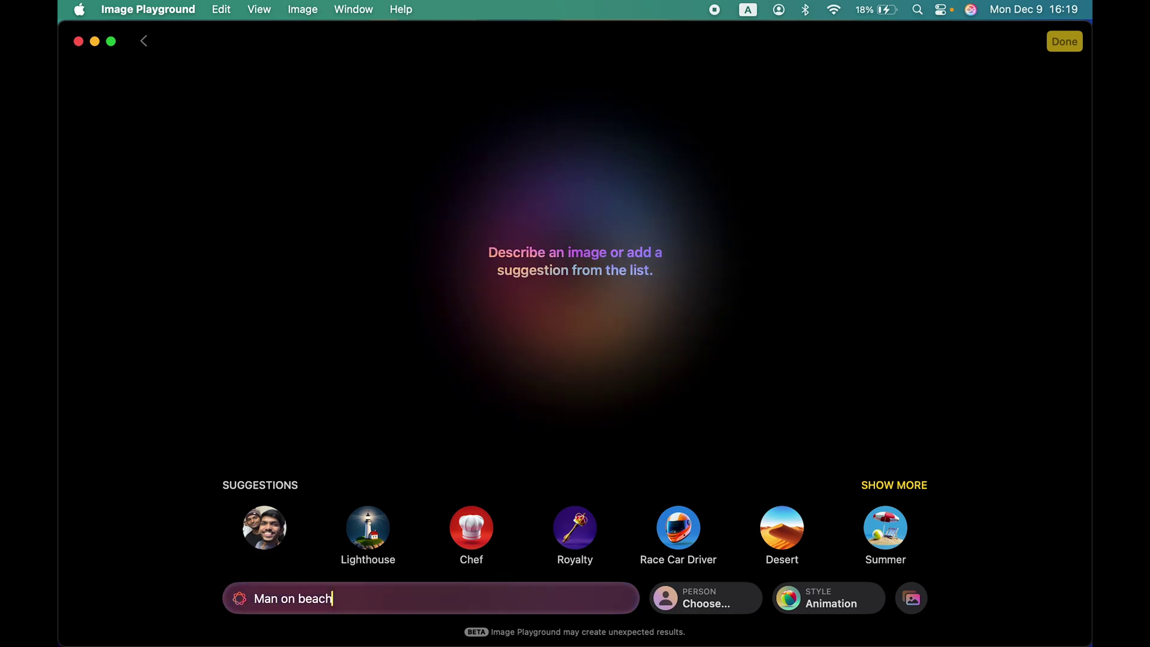
{"action": "key", "text": "Return"}
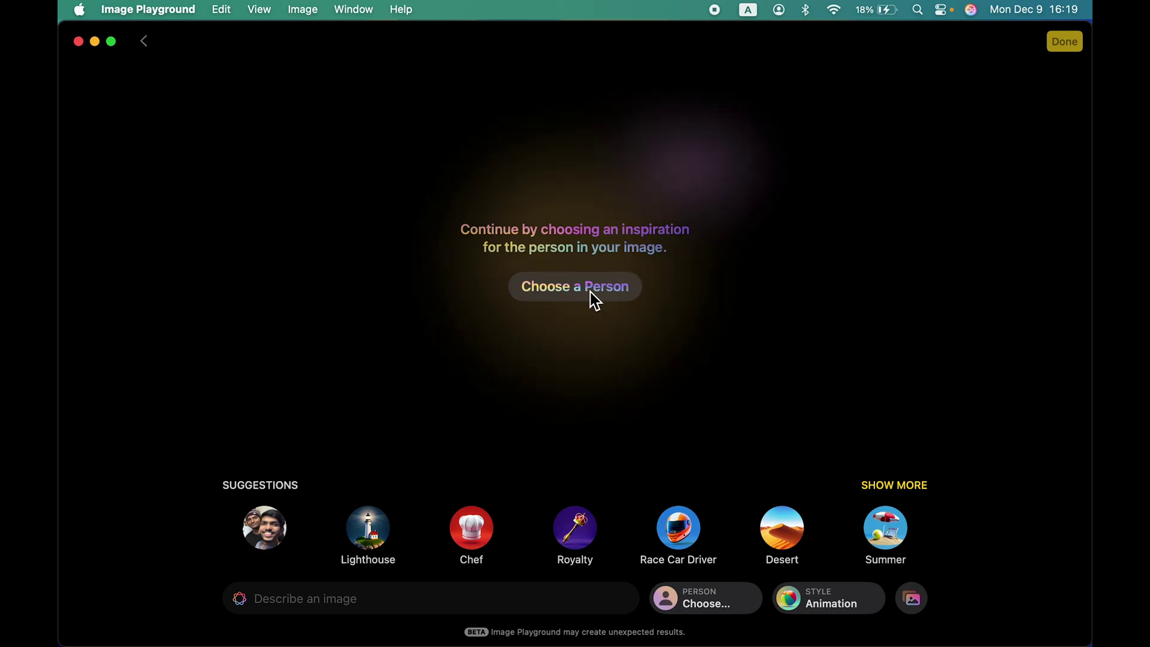
- Generate a cartoon man on a beach from the person photo, then browse back to the first variation
{"action": "left_click", "coordinate": [268, 540]}
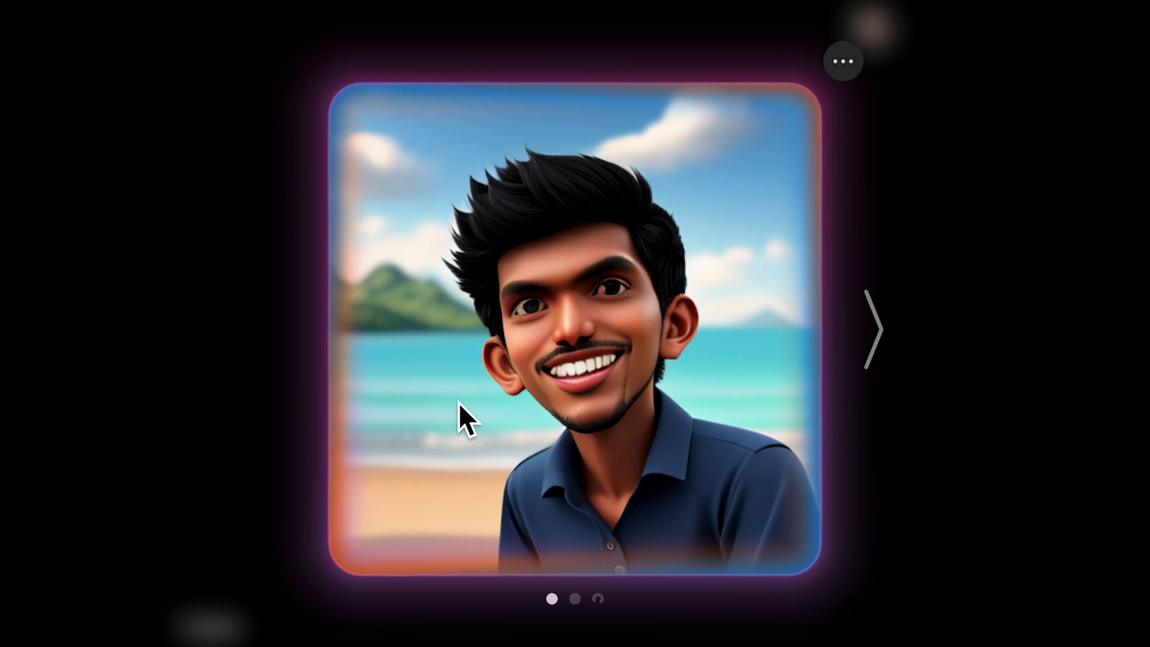
{"action": "left_click", "coordinate": [879, 333]}
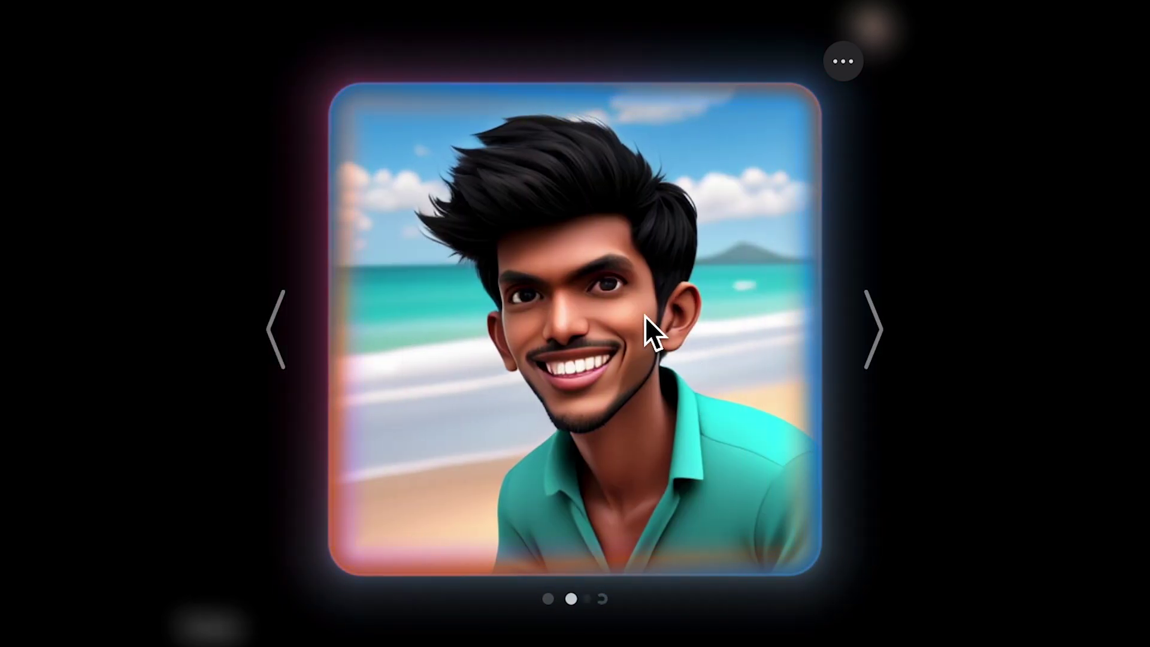
{"action": "left_click", "coordinate": [888, 335]}
{"action": "left_click", "coordinate": [279, 352]}
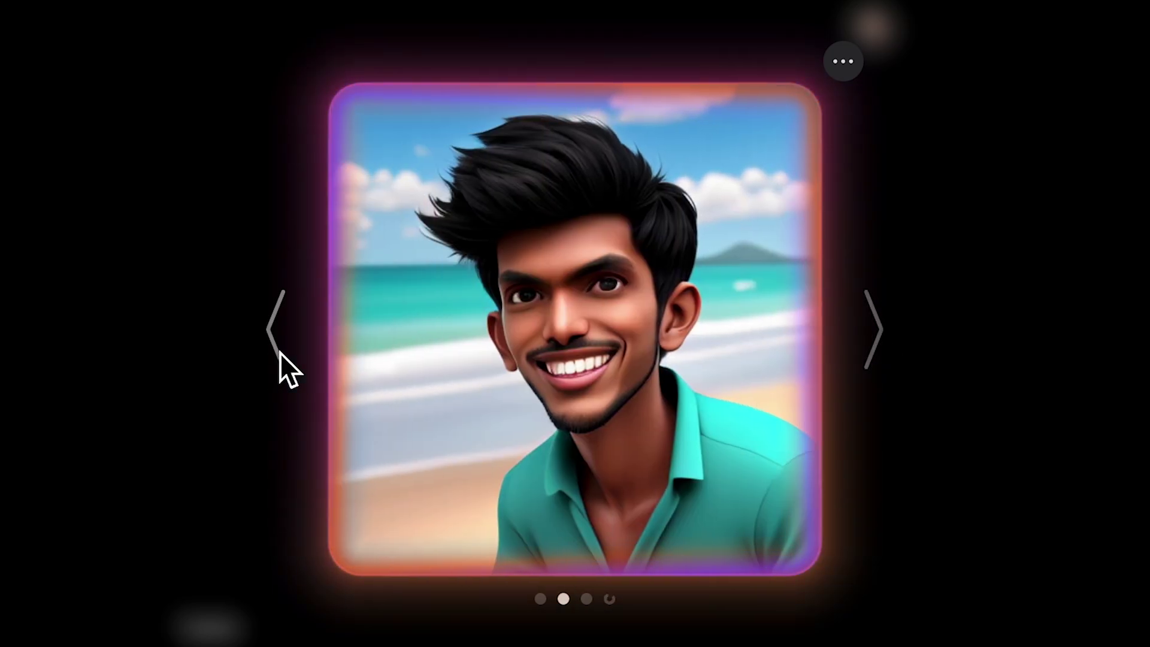
{"action": "left_click", "coordinate": [276, 350]}
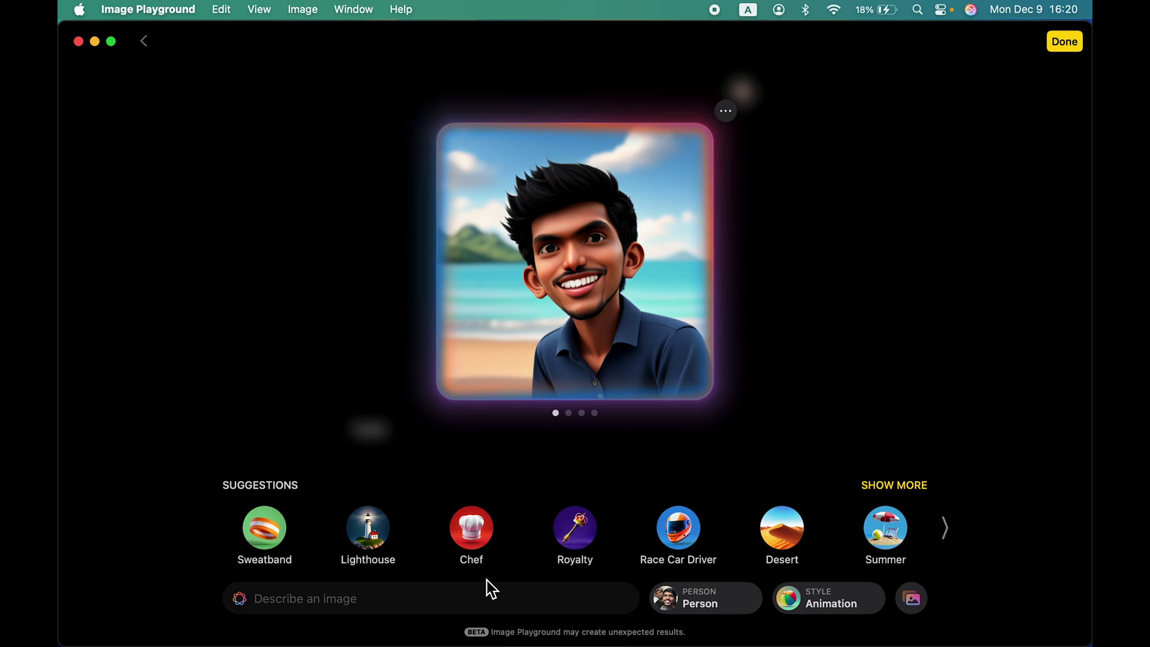
- Add a Lighthouse behind the beach man and expand the full Themes grid
{"action": "left_click", "coordinate": [369, 531]}
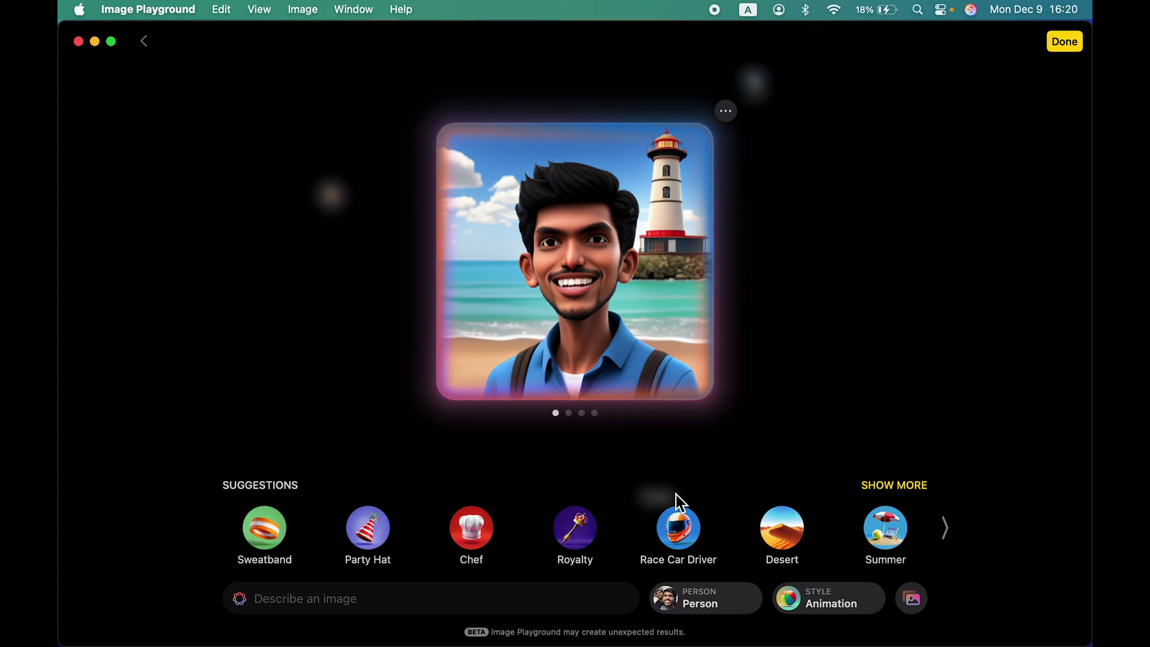
{"action": "left_click", "coordinate": [895, 486]}
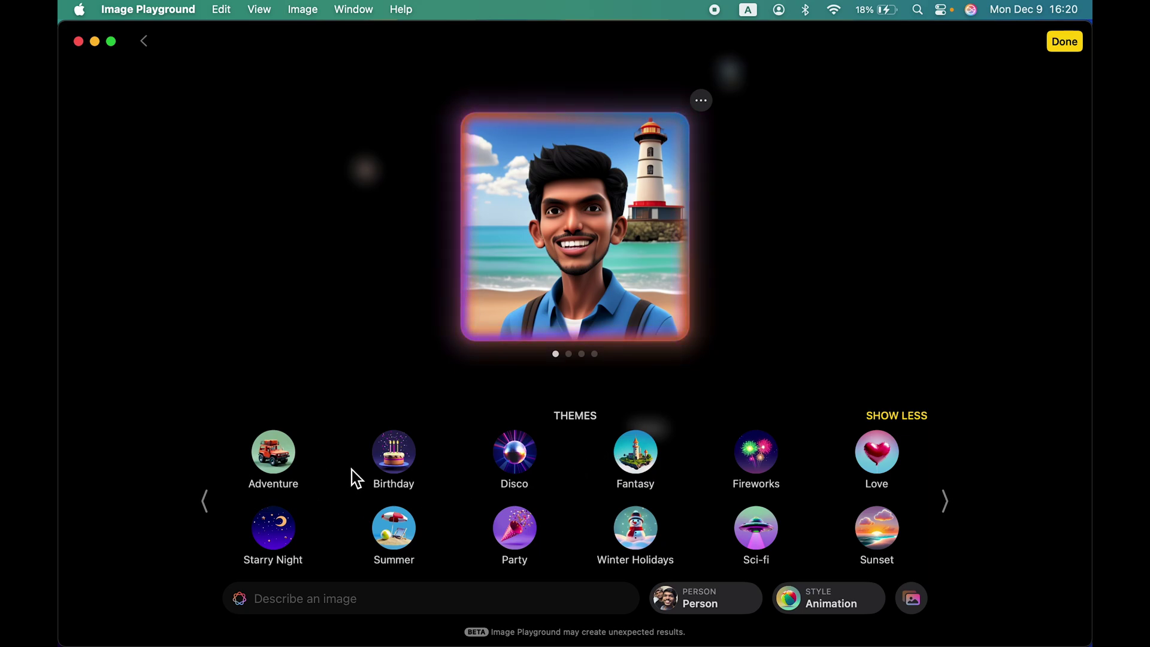
- Apply the Birthday theme for bunting and balloons, view the second and third portraits, and list Costumes
{"action": "left_click", "coordinate": [397, 455]}
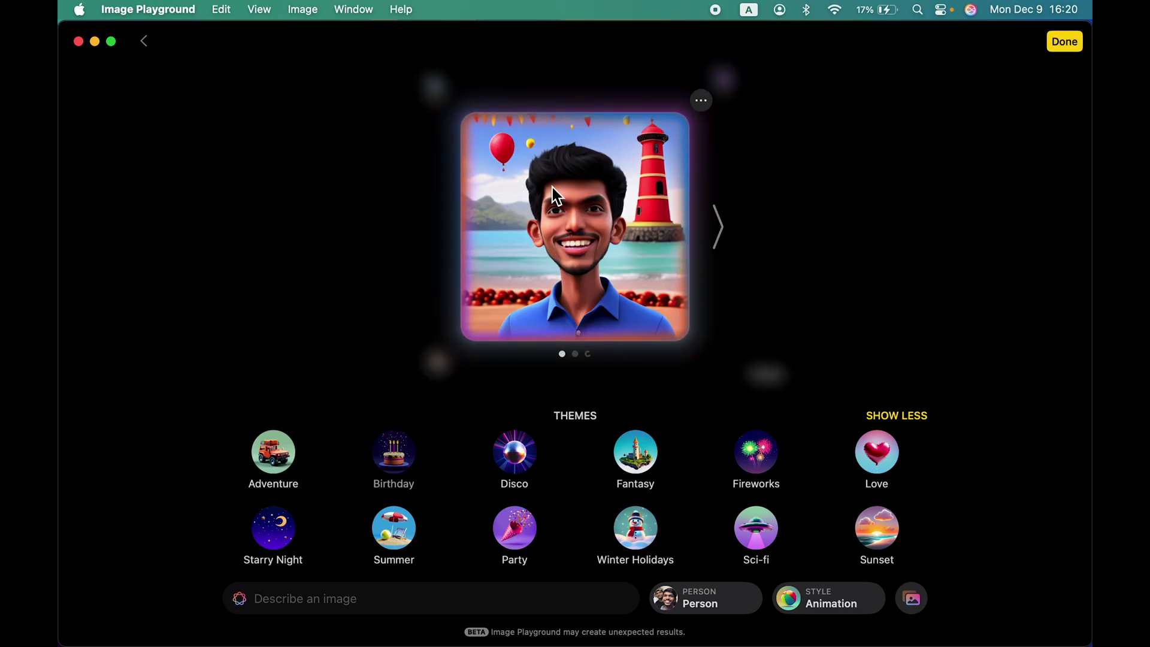
{"action": "left_click", "coordinate": [724, 239]}
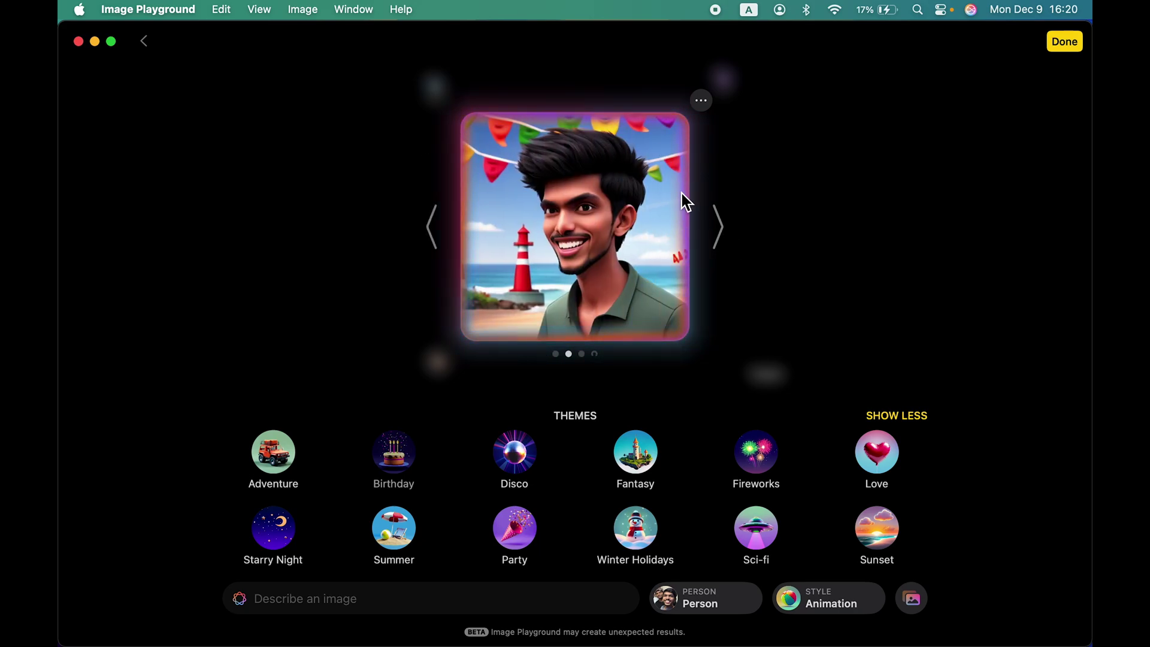
{"action": "left_click", "coordinate": [722, 235]}
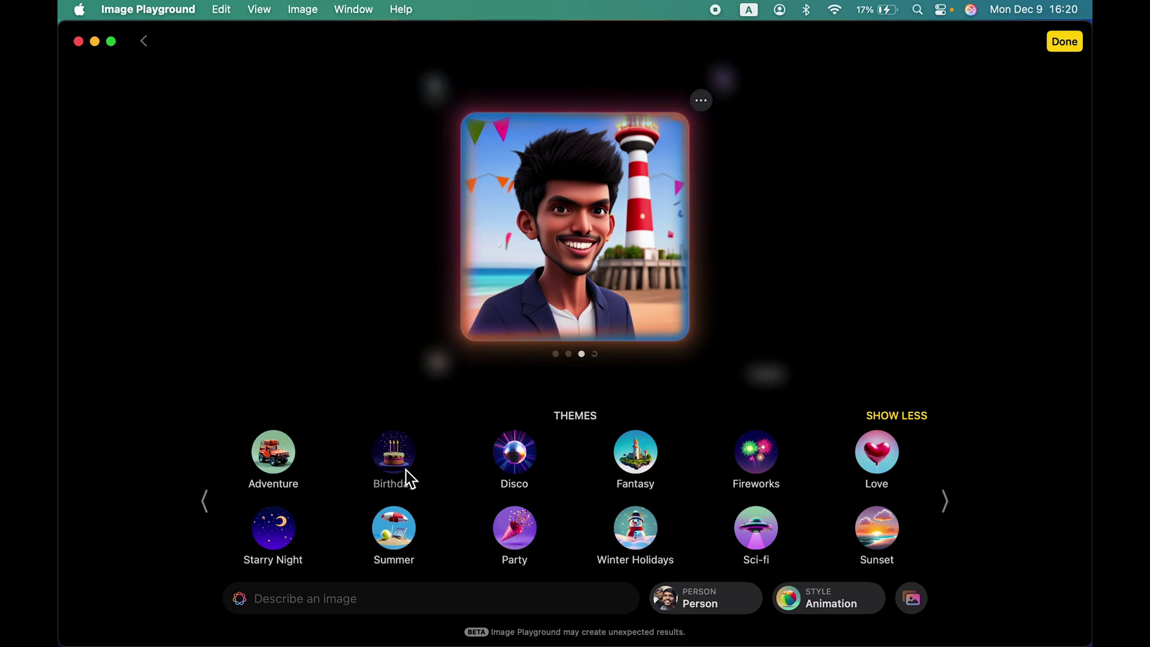
{"action": "left_click", "coordinate": [946, 506]}
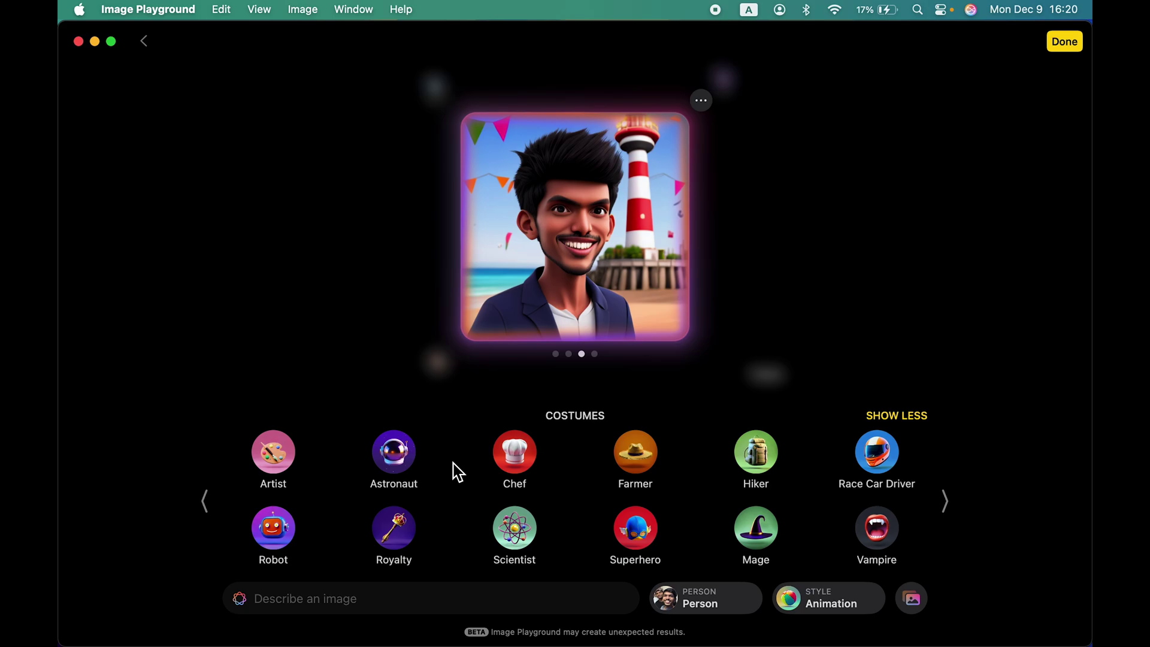
- Dress the man in the Astronaut costume, browse the spacesuit results, and show the concept bubbles
{"action": "left_click", "coordinate": [394, 460]}
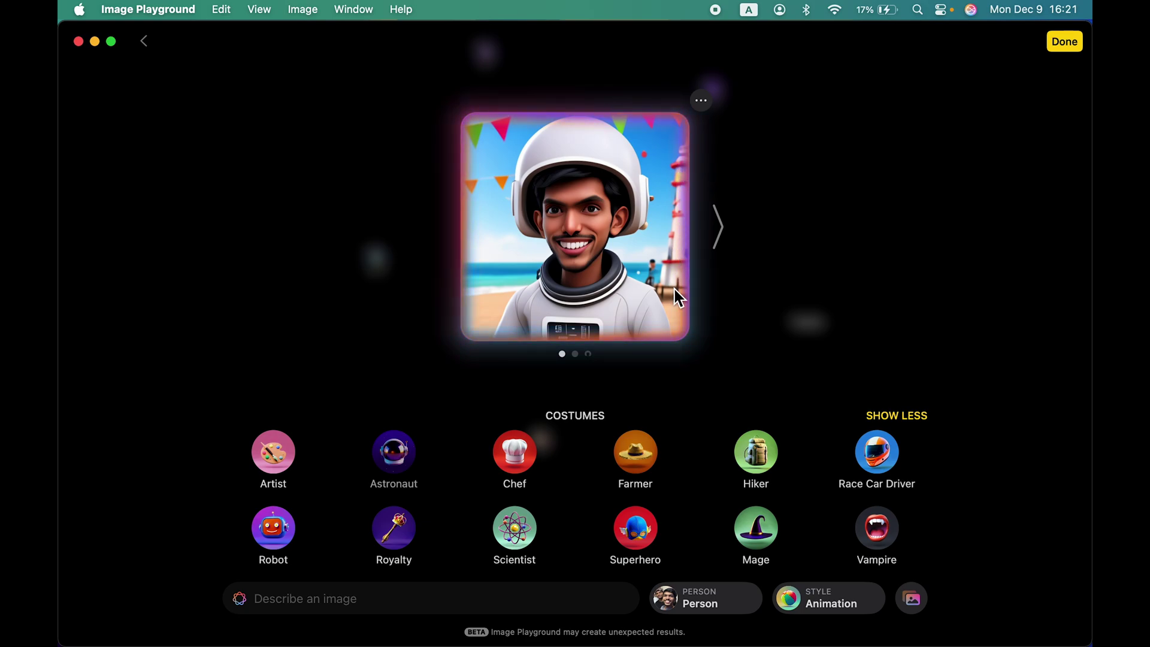
{"action": "left_click", "coordinate": [721, 243]}
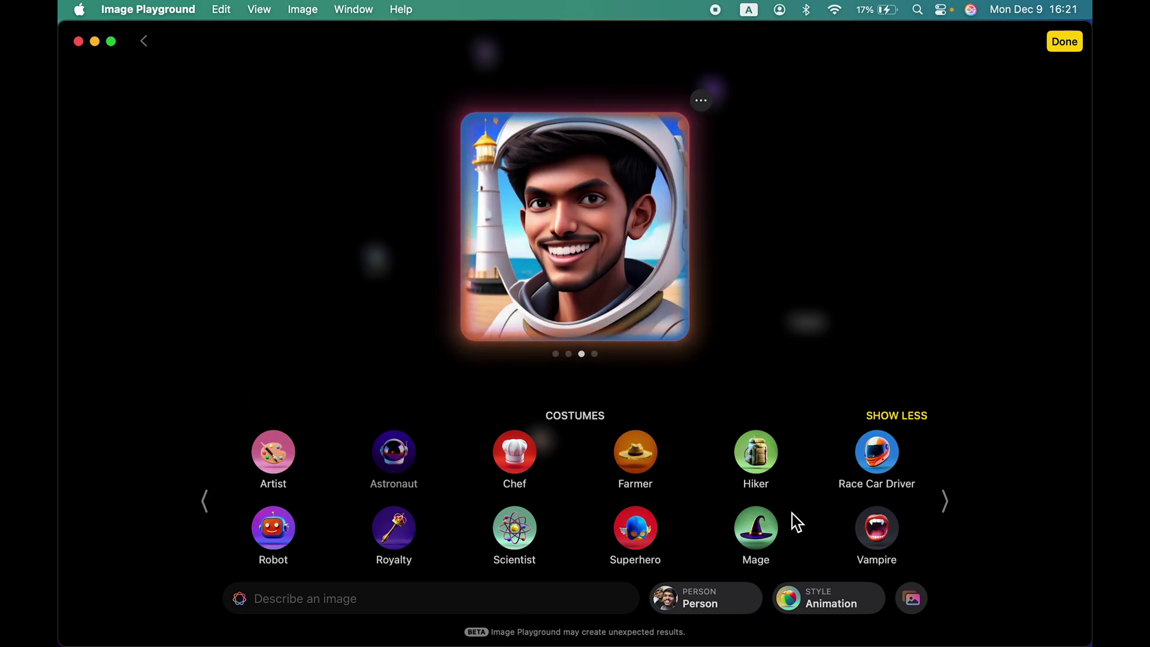
{"action": "mouse_move", "coordinate": [655, 308]}
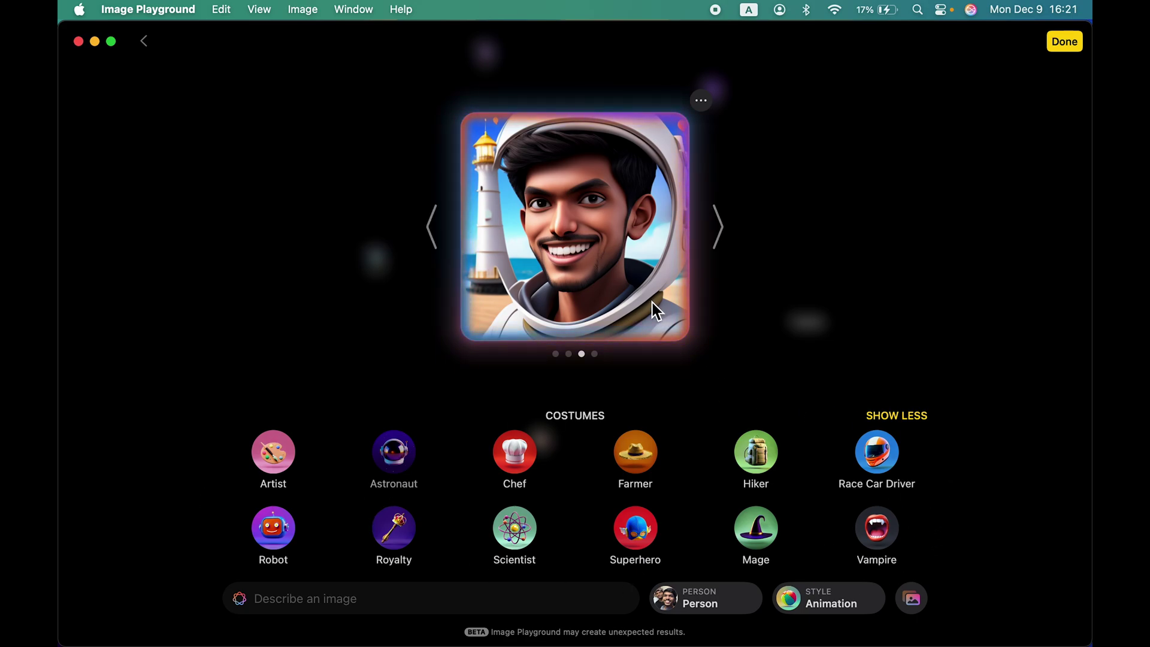
{"action": "left_click", "coordinate": [735, 244]}
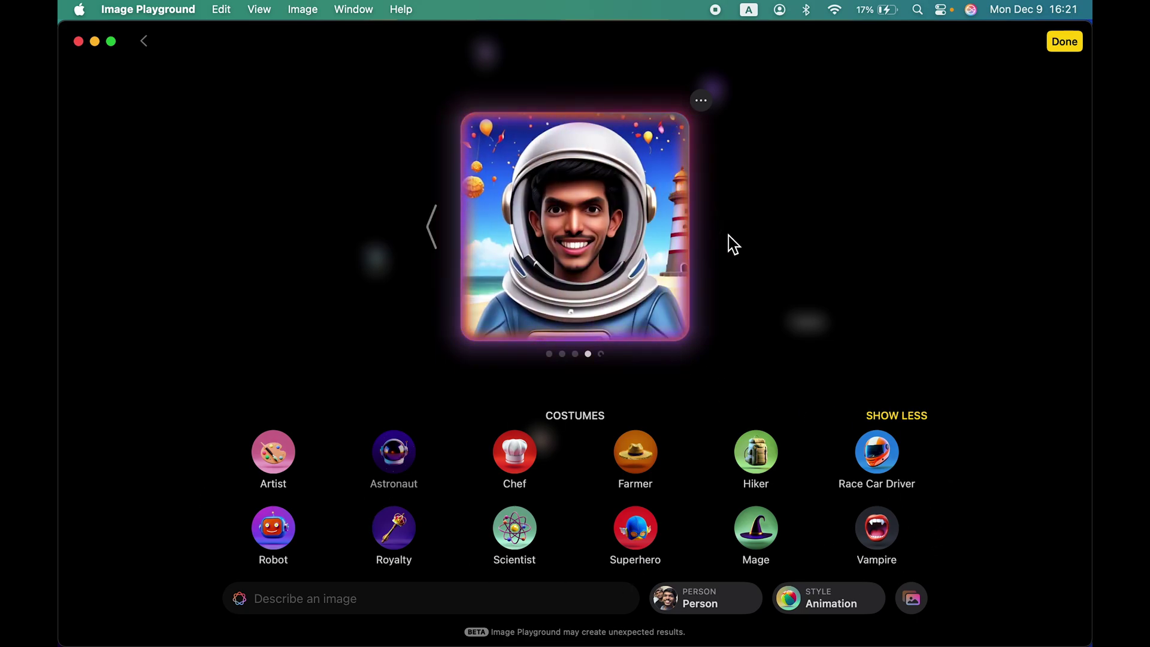
{"action": "left_click", "coordinate": [610, 232]}
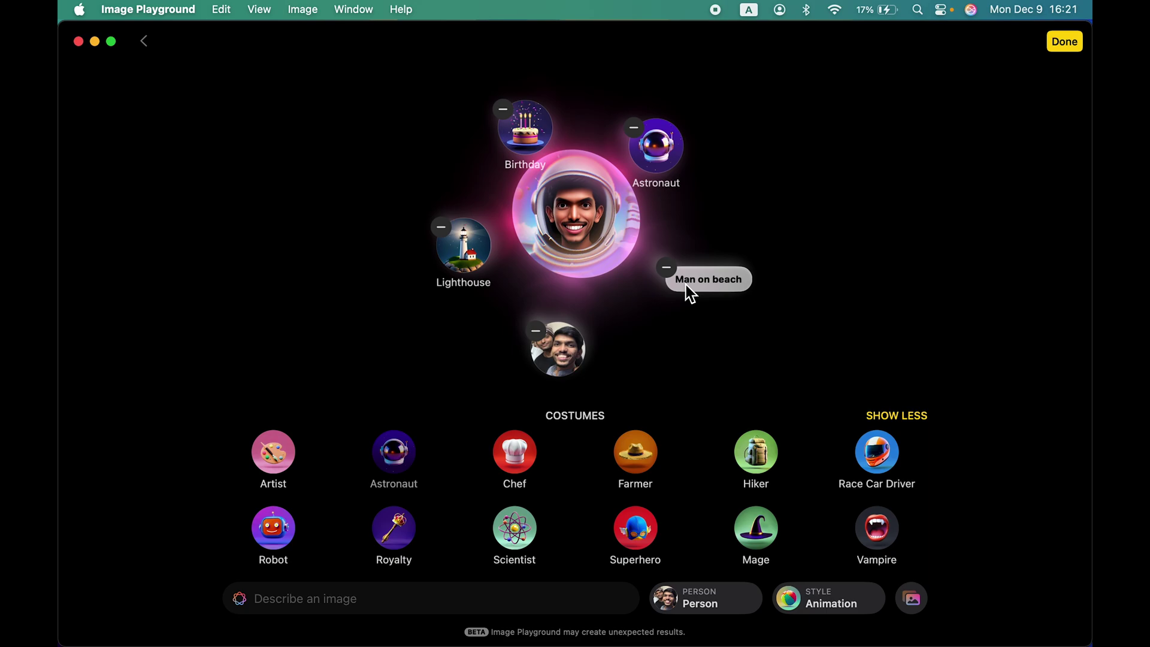
- Keep Man on beach as a concept, list Accessories, and remove the Astronaut costume
{"action": "left_click", "coordinate": [721, 290]}
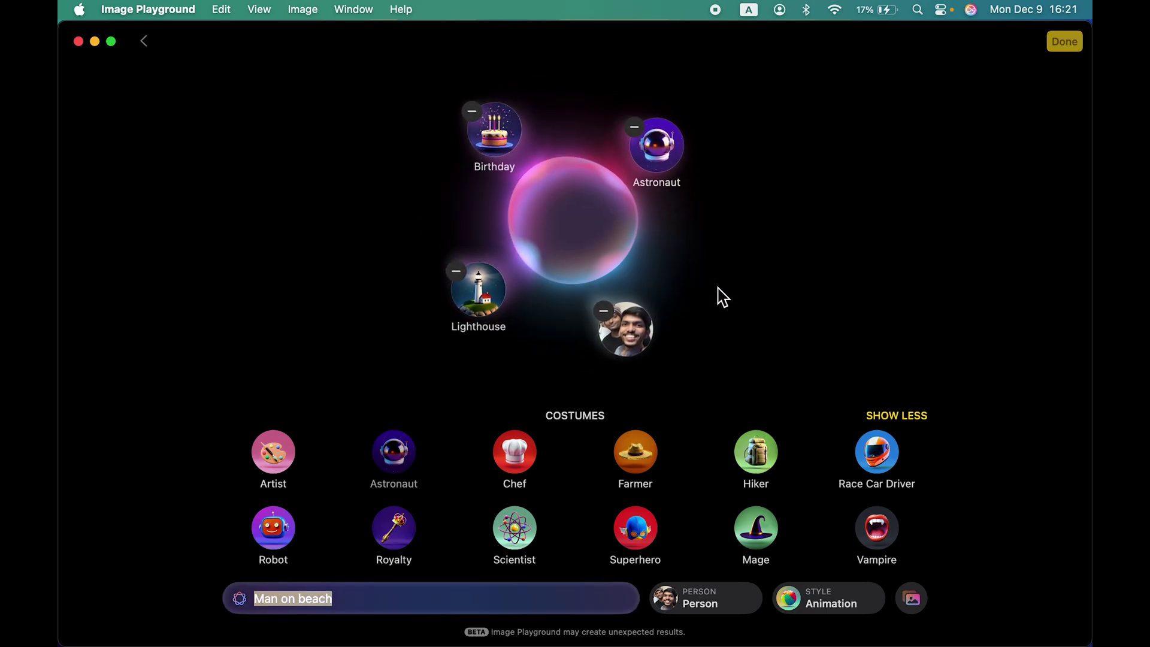
{"action": "left_click", "coordinate": [398, 601]}
{"action": "key", "text": "Return"}
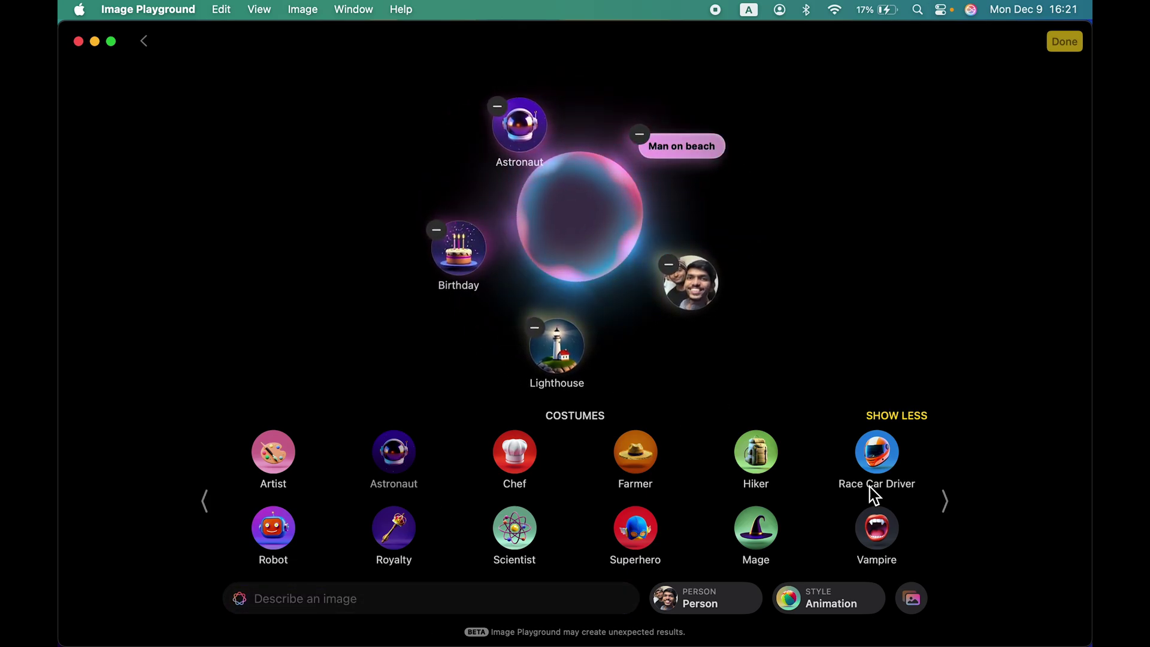
{"action": "left_click", "coordinate": [946, 501]}
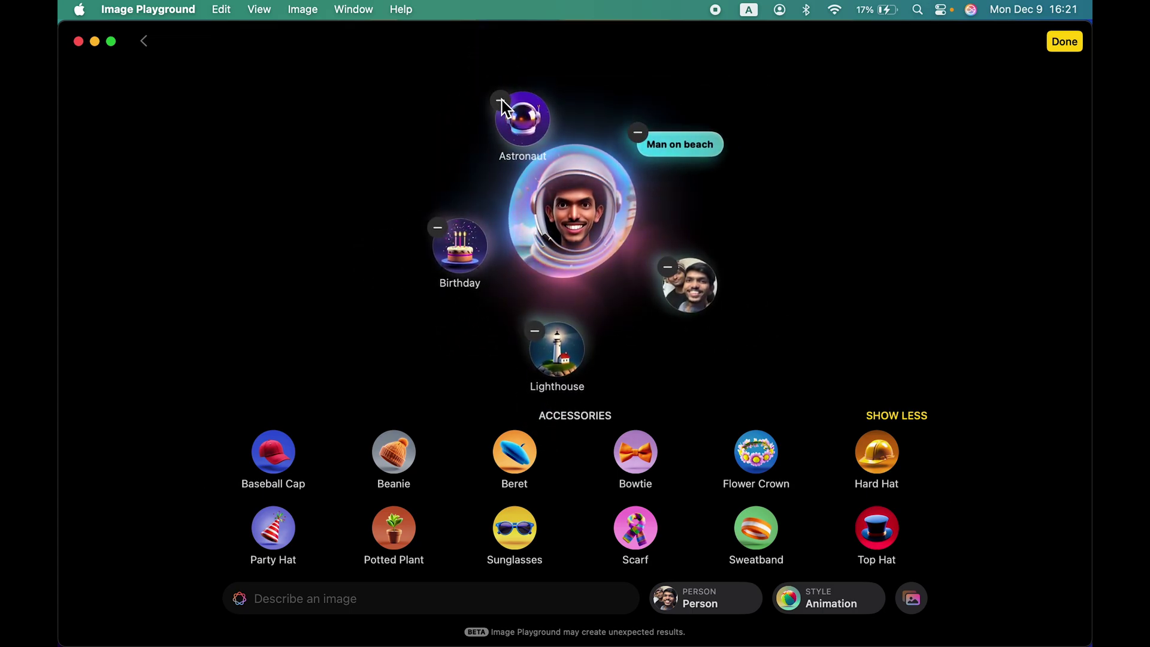
{"action": "left_click", "coordinate": [502, 100]}
- Add a Bowtie so the man wears a blue bowtie, then list Places suggestions
{"action": "left_click", "coordinate": [642, 460]}
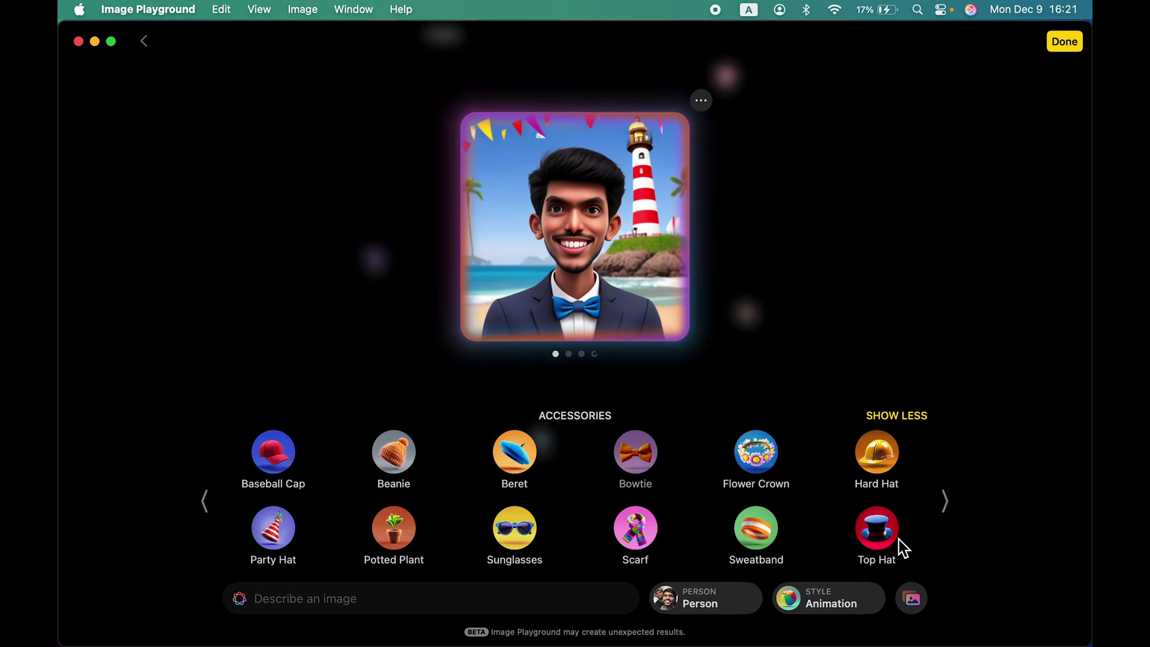
{"action": "left_click", "coordinate": [947, 505]}
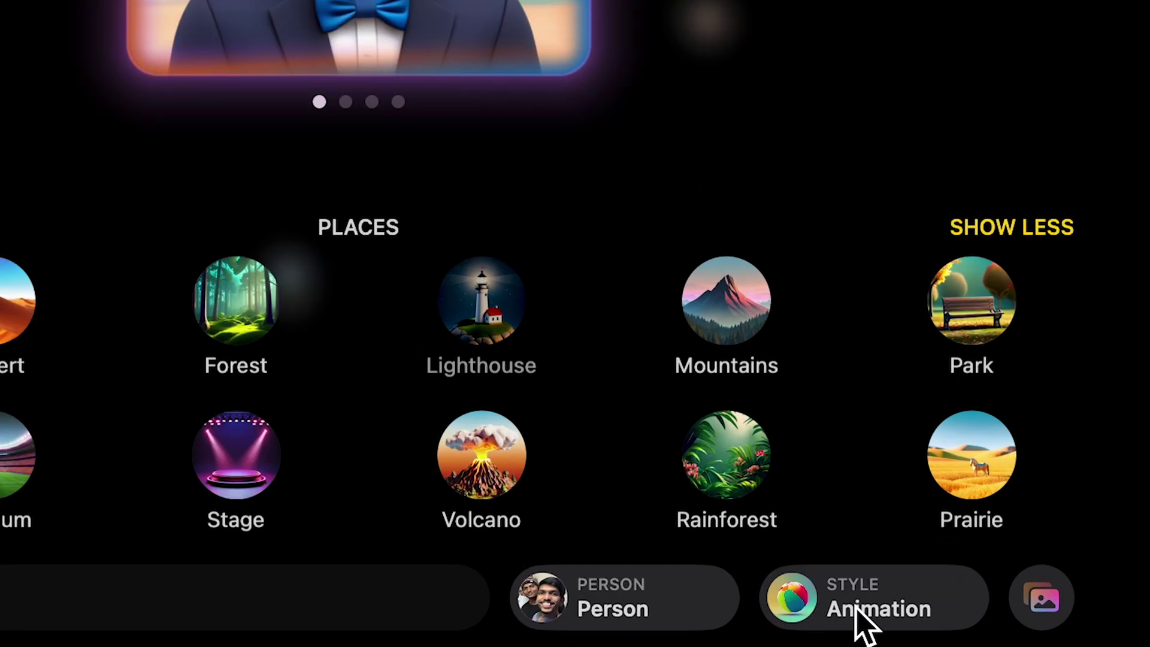
{"action": "left_click", "coordinate": [830, 603]}
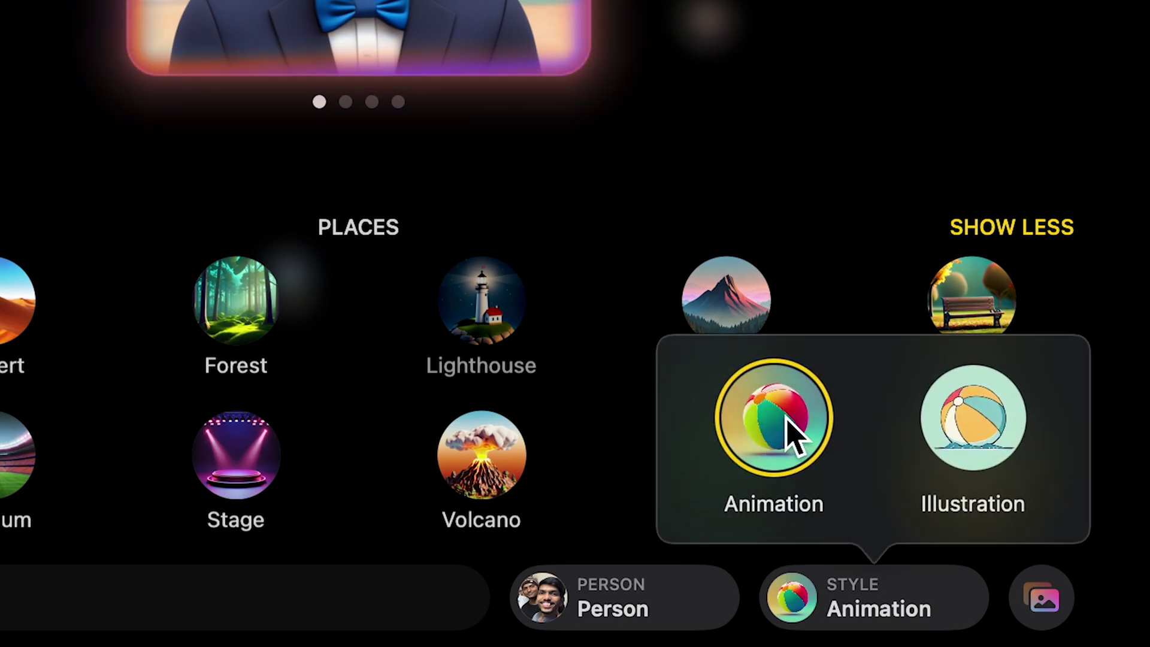
{"action": "left_click", "coordinate": [983, 407]}
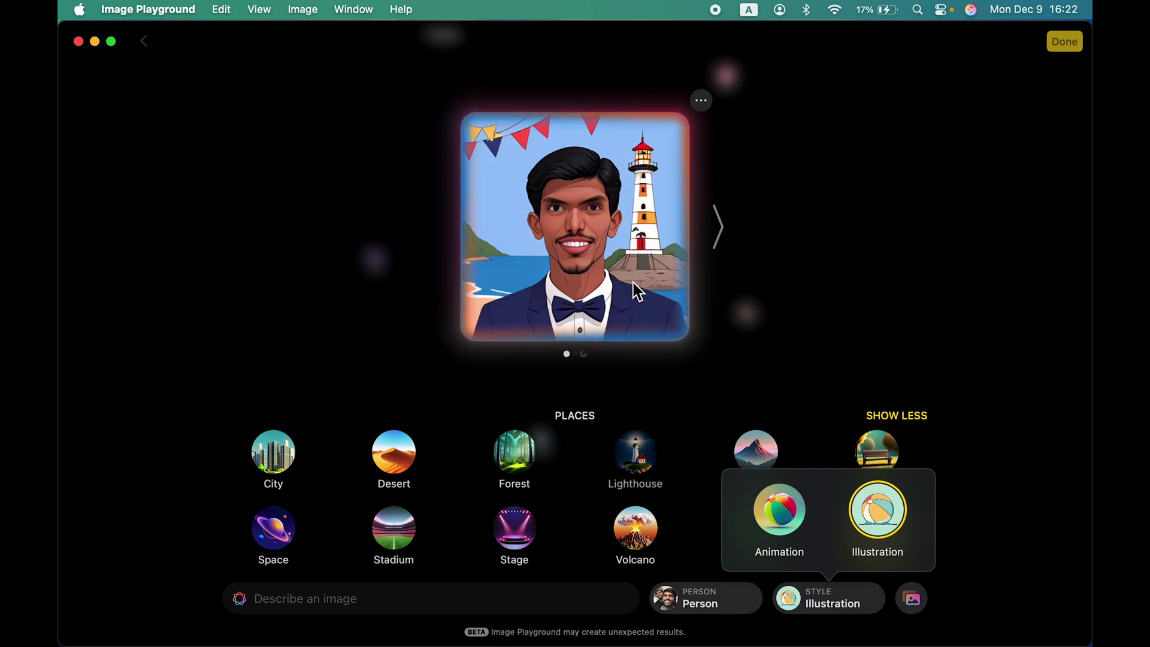
{"action": "left_click", "coordinate": [723, 232]}
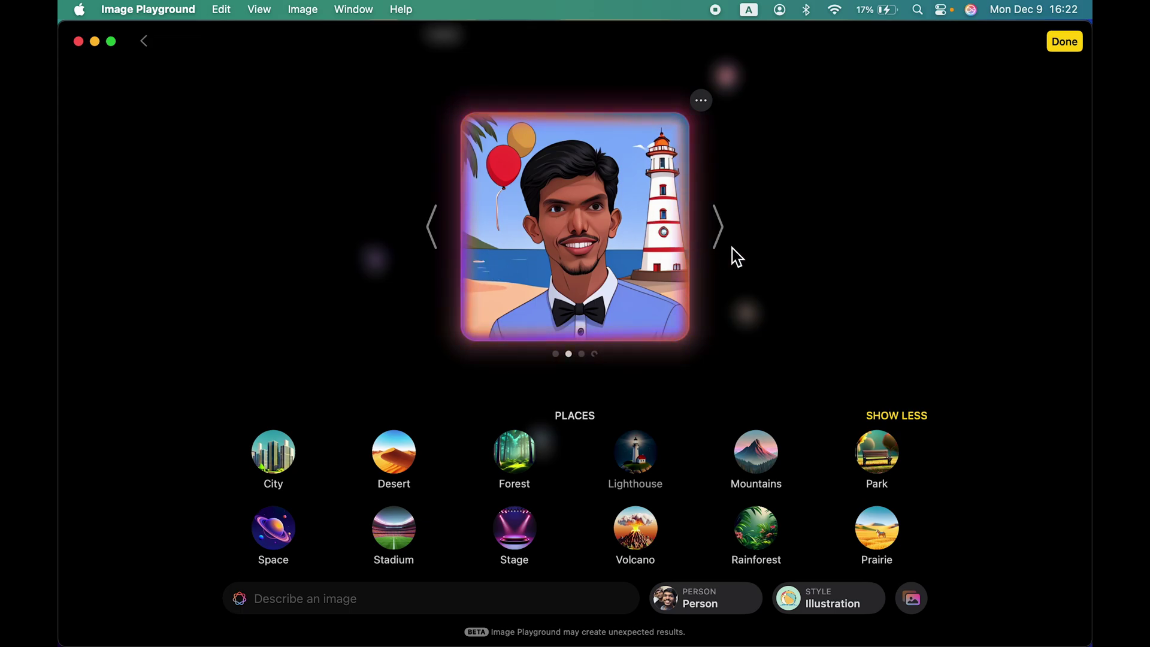
{"action": "left_click", "coordinate": [725, 235]}
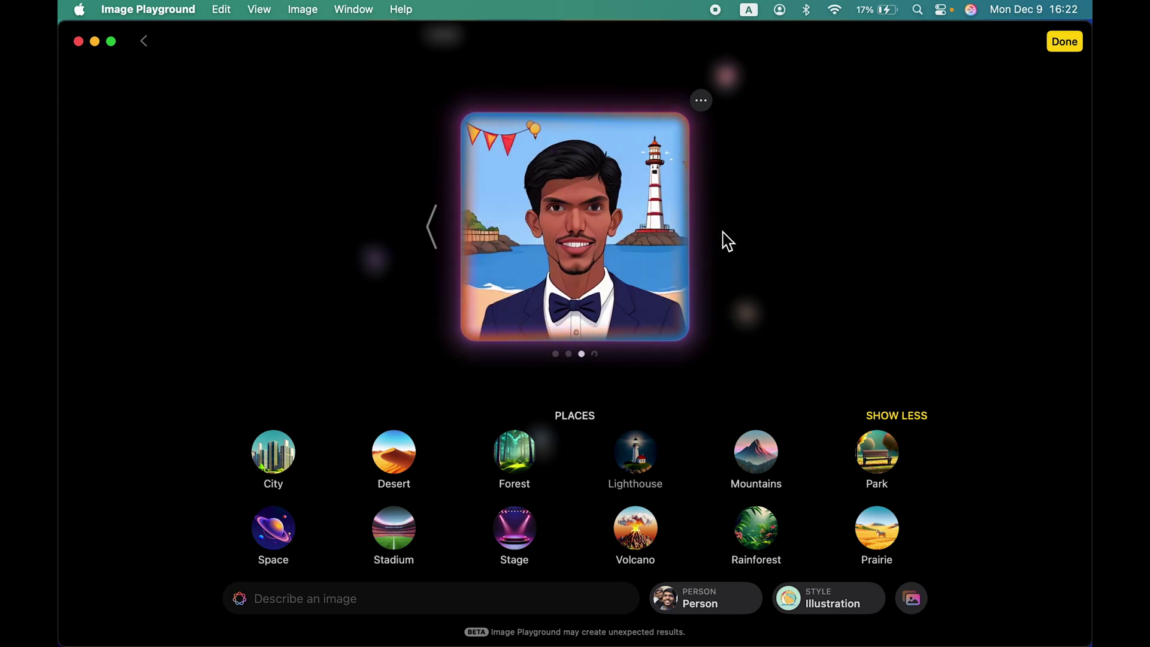
{"action": "left_click", "coordinate": [838, 605]}
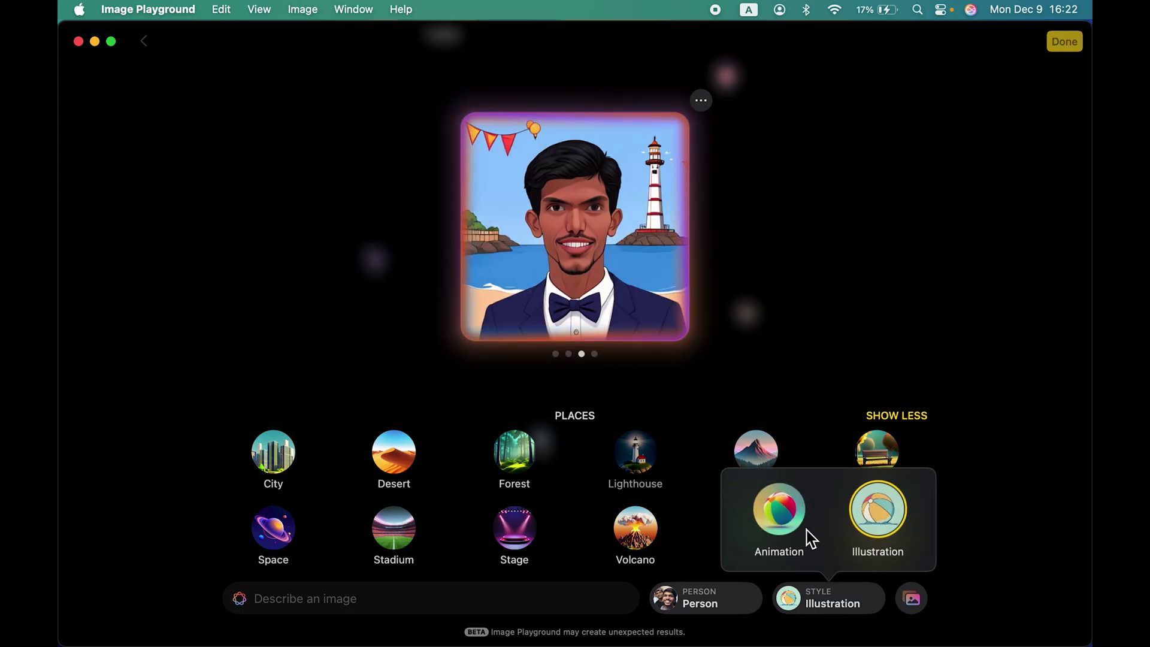
{"action": "left_click", "coordinate": [776, 513]}
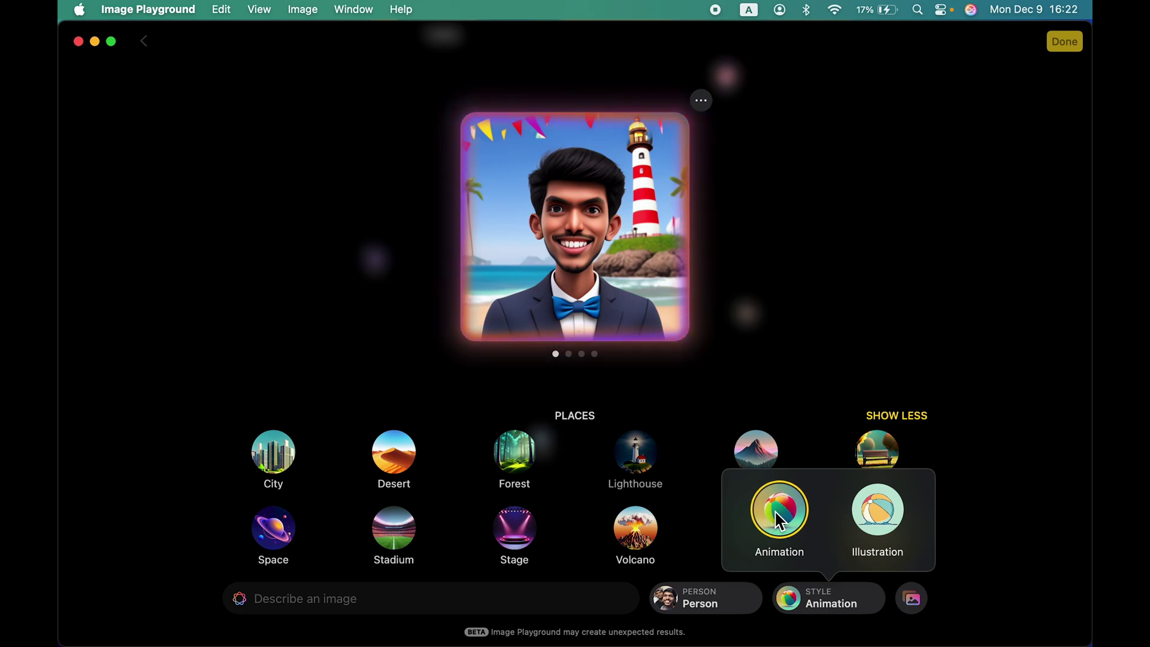
{"action": "mouse_move", "coordinate": [671, 269]}
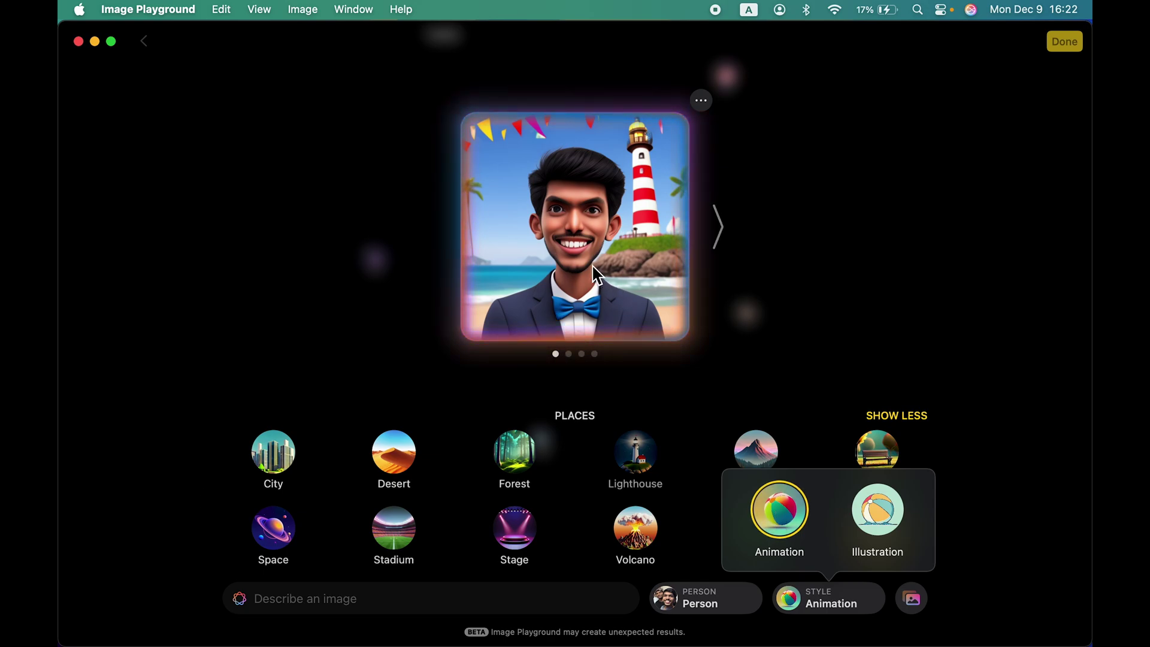
{"action": "left_click", "coordinate": [855, 610]}
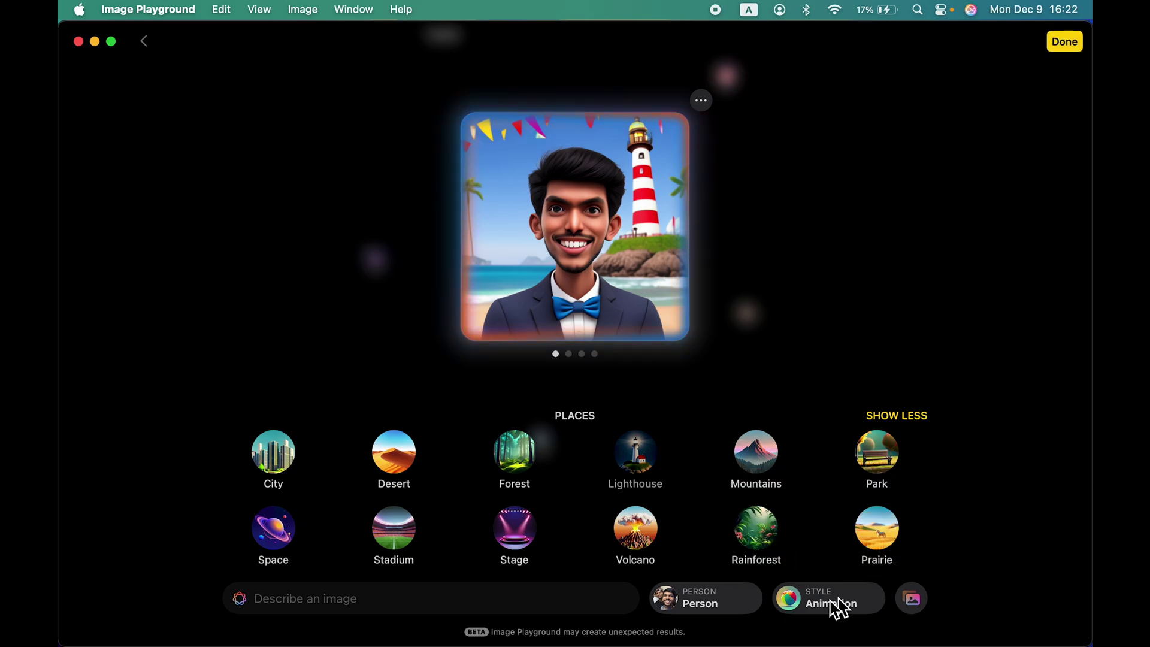
- Check the people list and close it without changing the person
{"action": "left_click", "coordinate": [696, 603]}
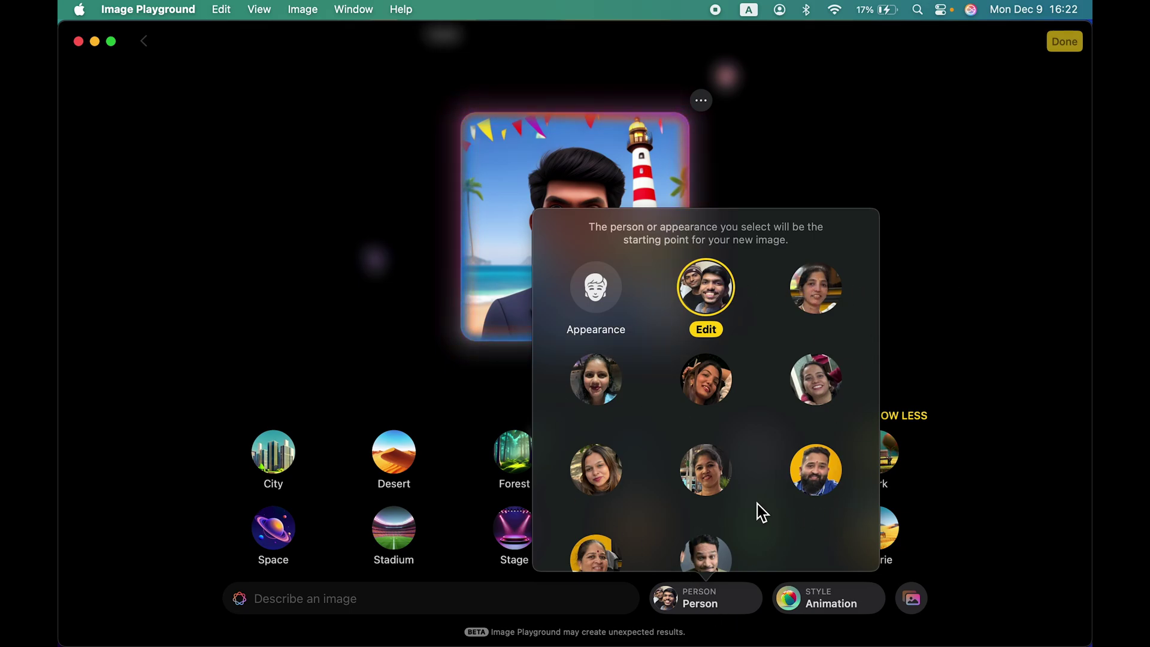
{"action": "left_click", "coordinate": [976, 215]}
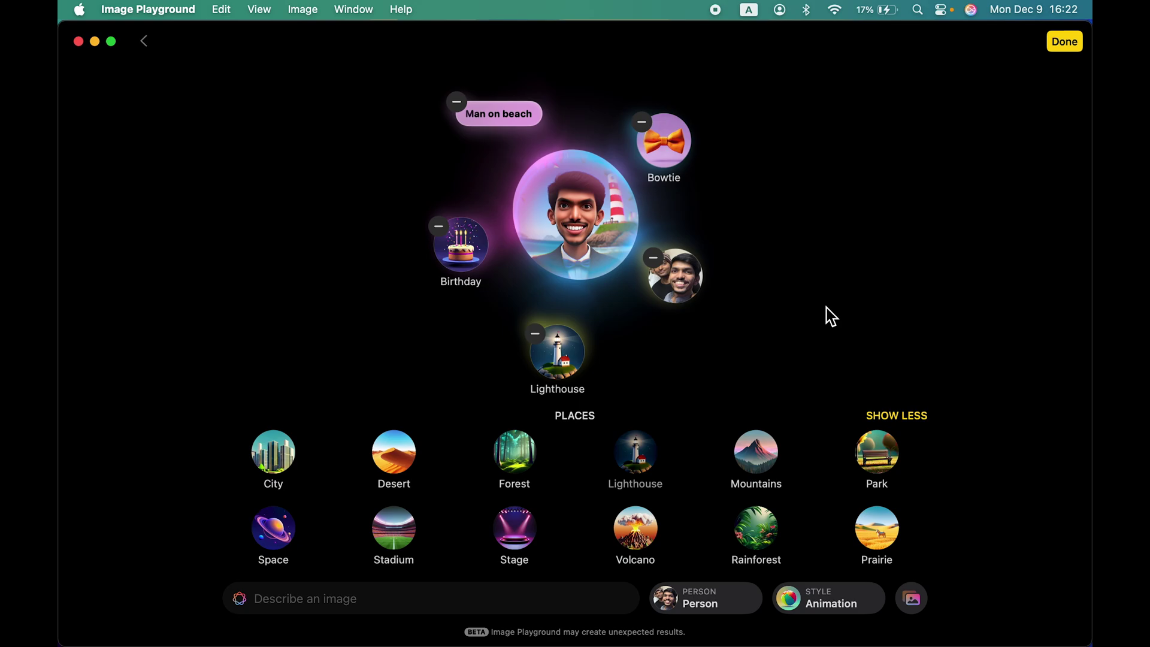